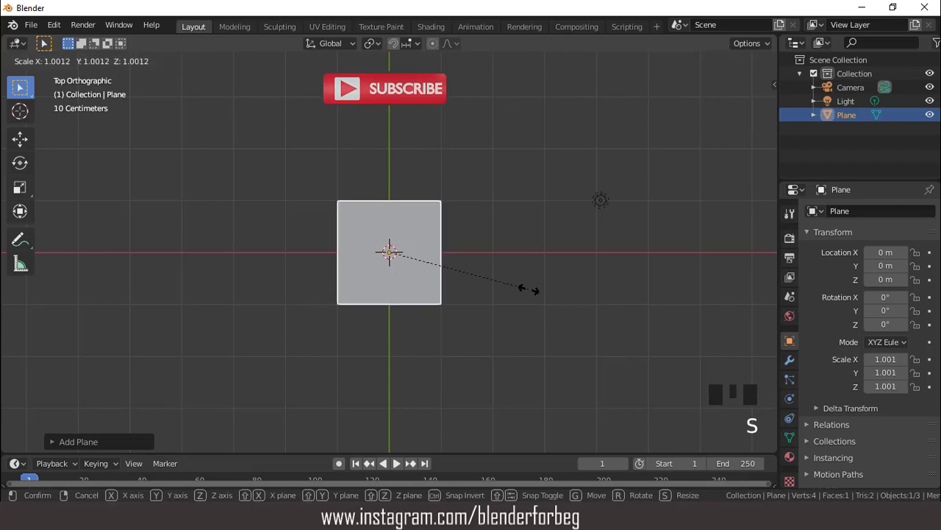
- Scale the plane along Y to about 0.198 so it forms a long narrow strip
key("y")
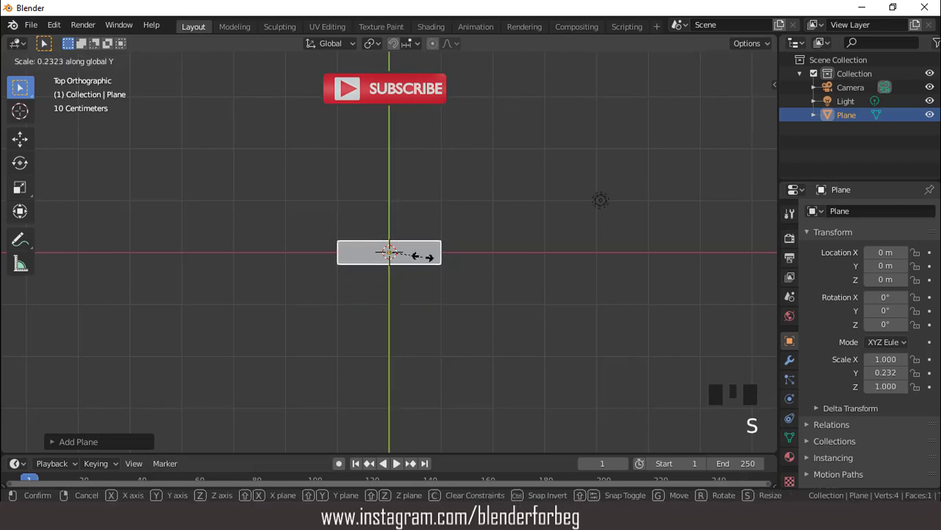
left_click(409, 254)
scroll(404, 253, "up", 5)
- Add two evenly spaced loop cuts across the width of the plane in Edit Mode
key("Tab")
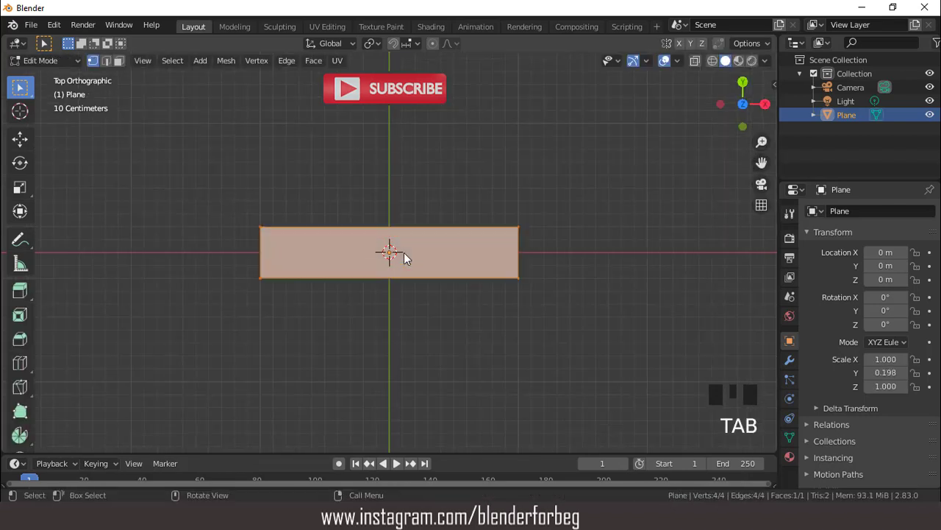
scroll(398, 247, "up", 1)
key("ctrl+r")
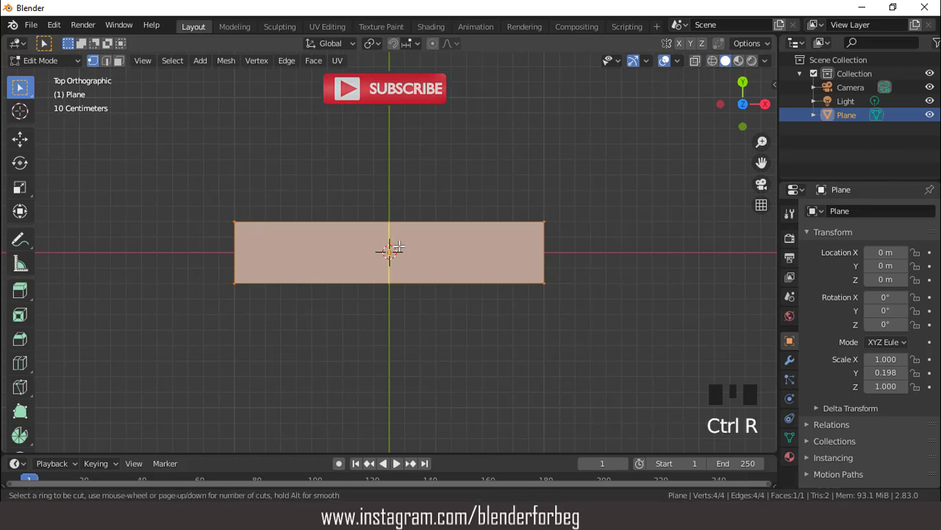
scroll(390, 250, "up", 1)
left_click(390, 250)
right_click(391, 250)
- Spread the two loop cuts apart along X toward the short ends of the plane
key("s")
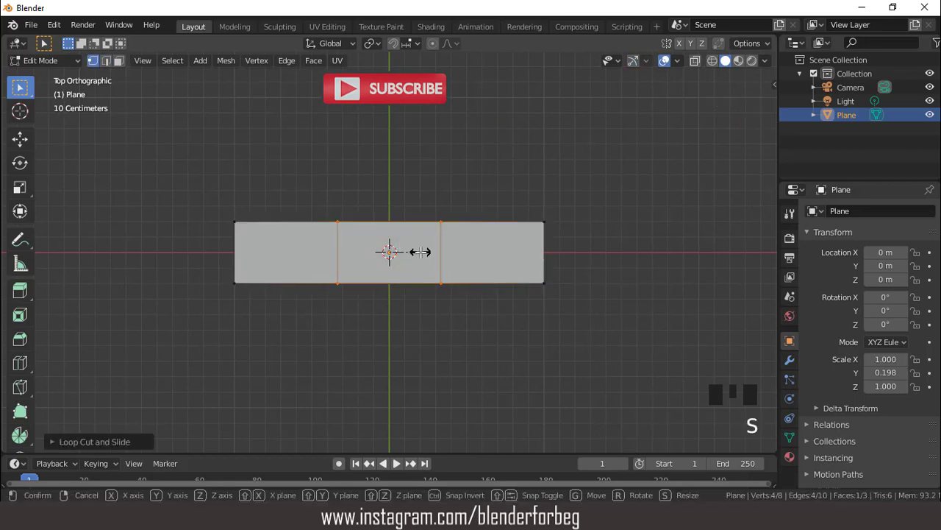
key("x")
left_click(454, 253)
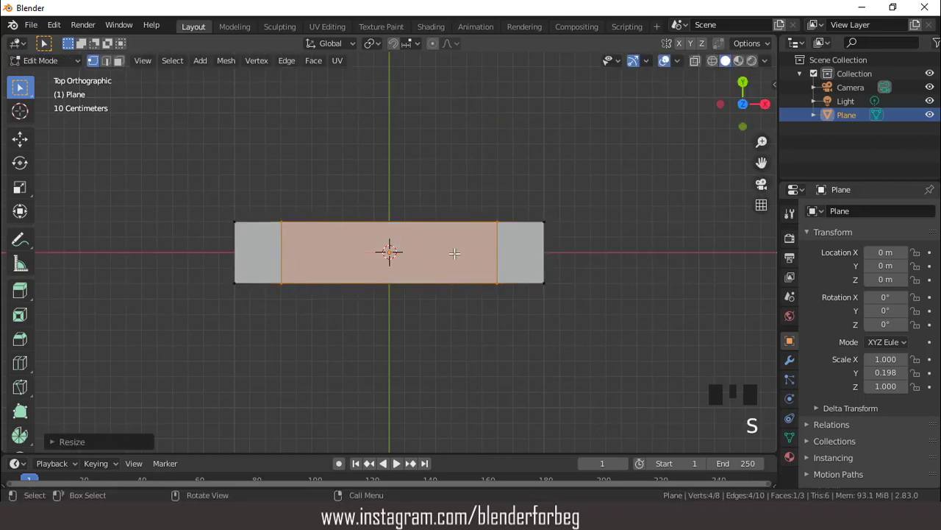
- Raise the two outer short edges of the plane slightly along Z in front view to bend up both ends
key("2")
left_click(298, 259)
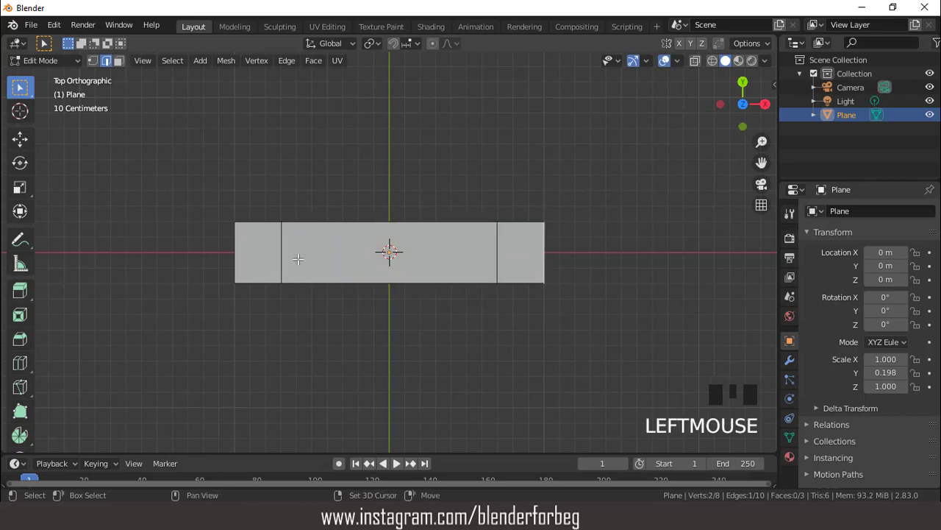
left_click(235, 251, "shift")
key("KP_1")
key("g")
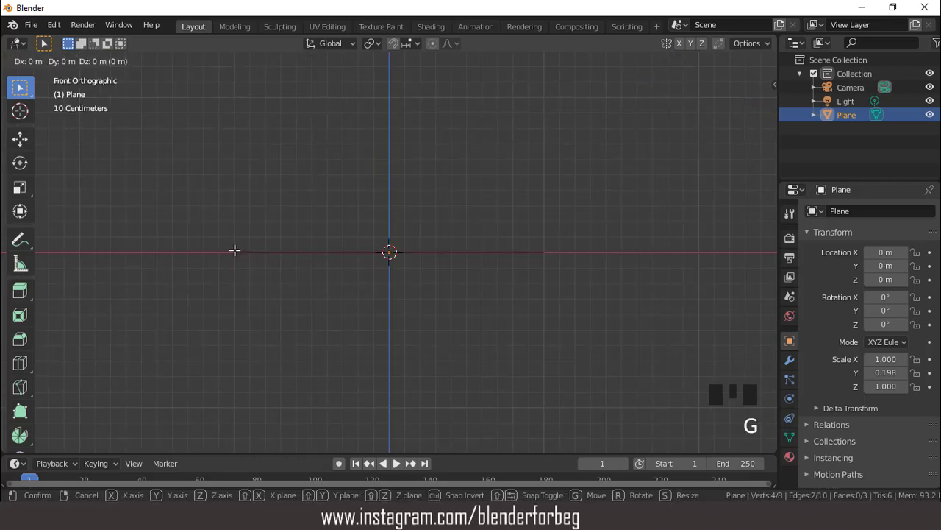
key("z")
left_click(234, 239)
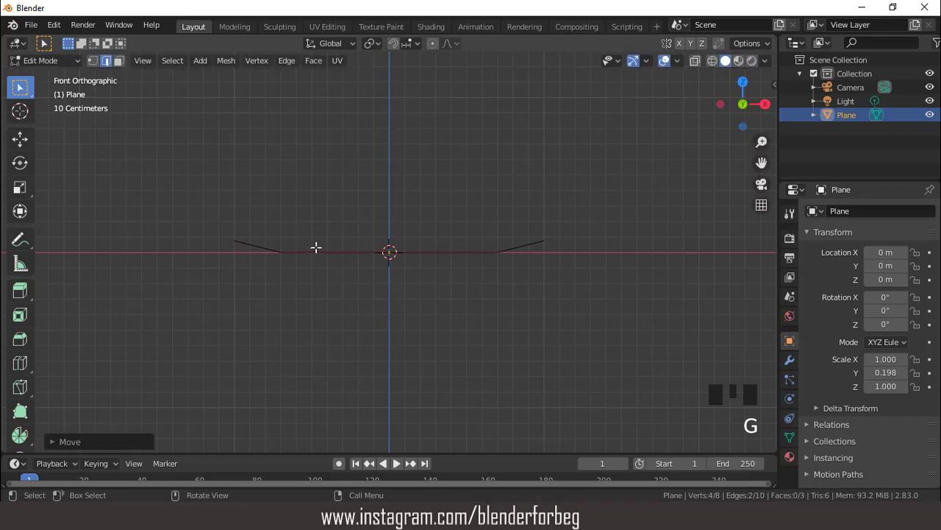
- Return to Object Mode and apply the scale of the plane
middle_click_drag(336, 258, 353, 242)
scroll(353, 243, "up", 2)
key("Tab")
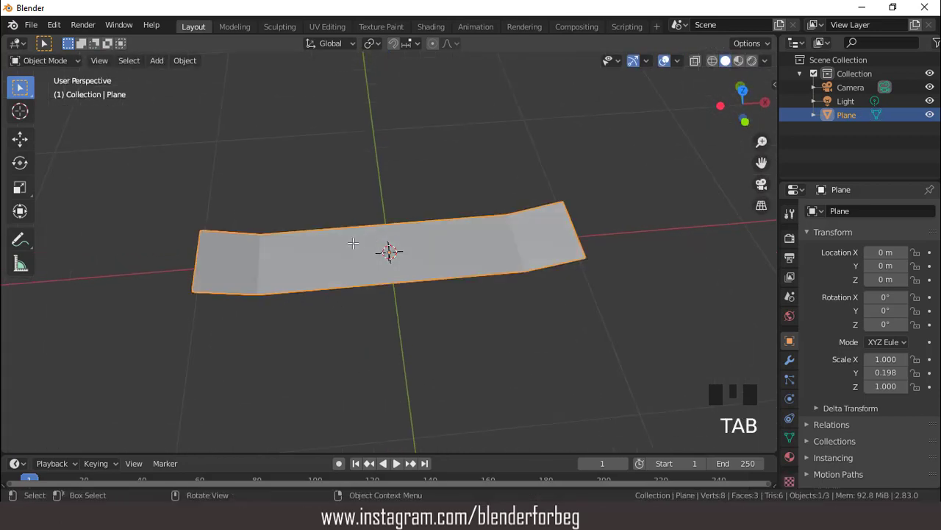
key("ctrl+a")
left_click(353, 243)
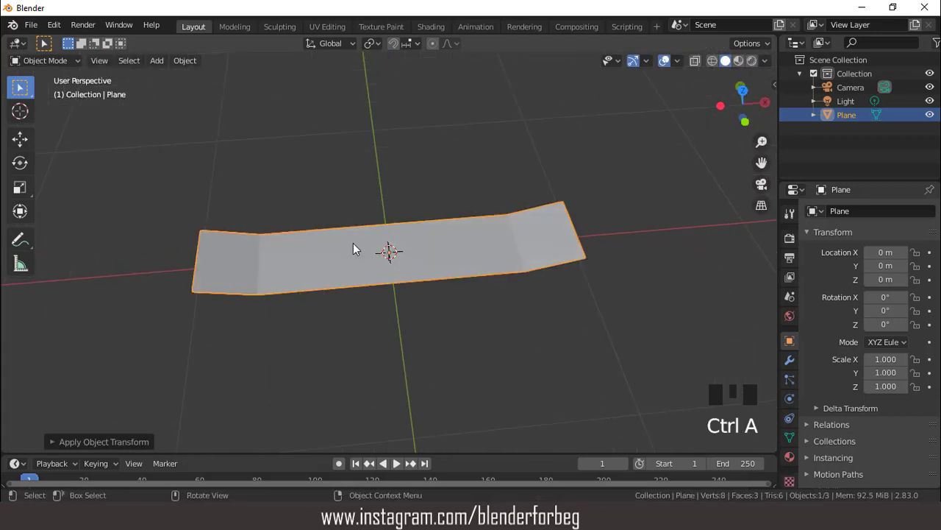
- Bevel the two inner cross edges where the ends bend up, with an offset of about 0.162 m
key("Tab")
left_click(261, 255)
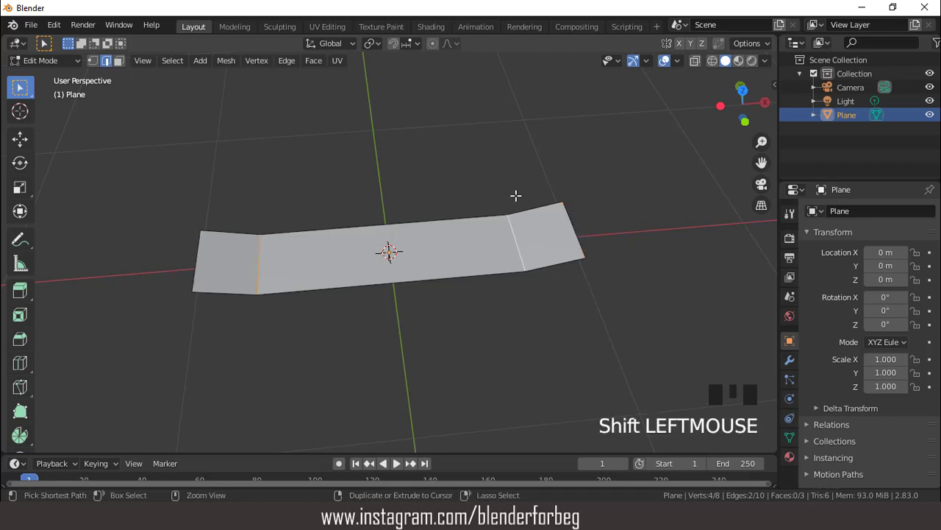
key("ctrl+b")
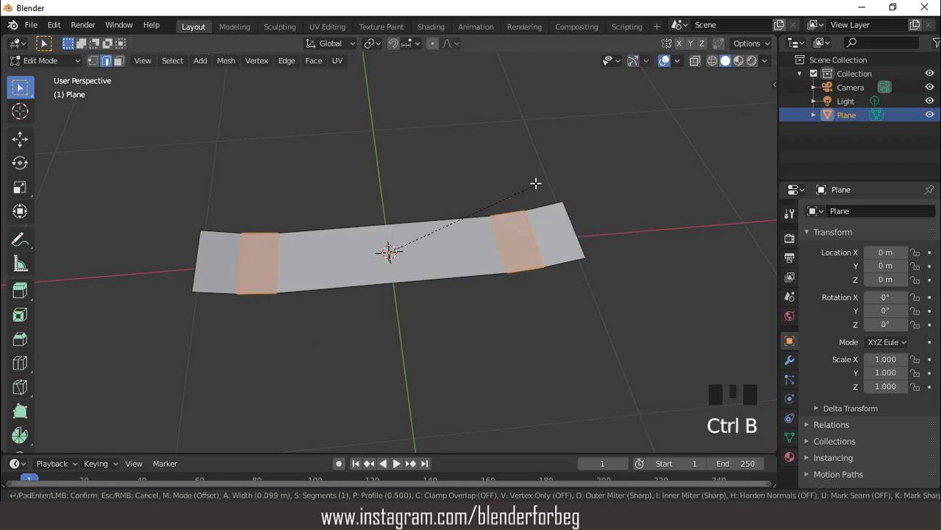
left_click(543, 177)
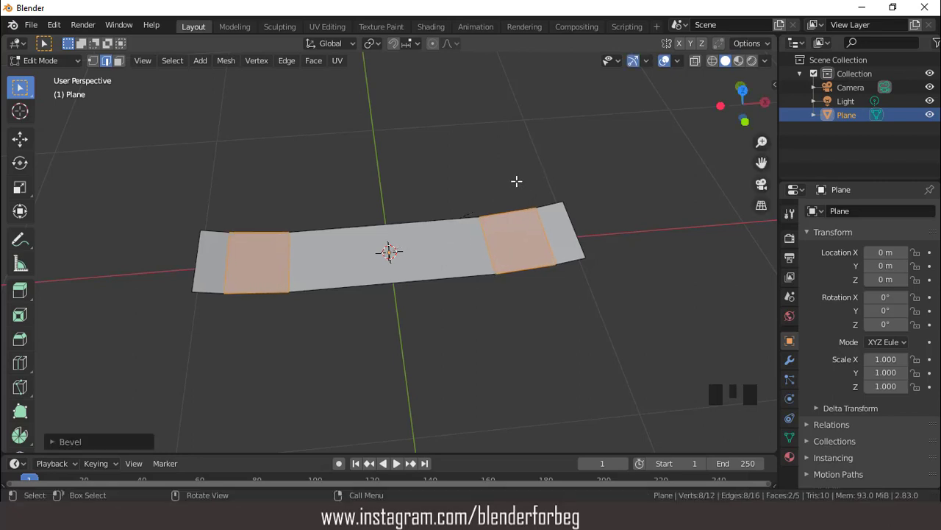
- Set the number of bevel segments to 5 to smooth both bends
left_click(53, 442)
left_click(227, 284)
left_click(227, 285)
left_click(227, 285)
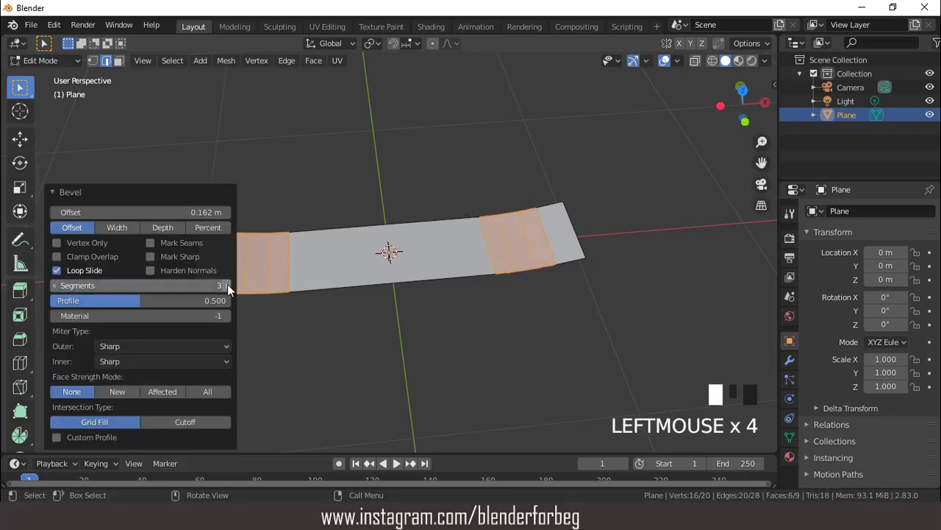
left_click(227, 284)
left_click(227, 285)
- Extrude all faces of the board upward by about 0.013 m to give it thickness
scroll(476, 226, "down", 1)
key("KP_1")
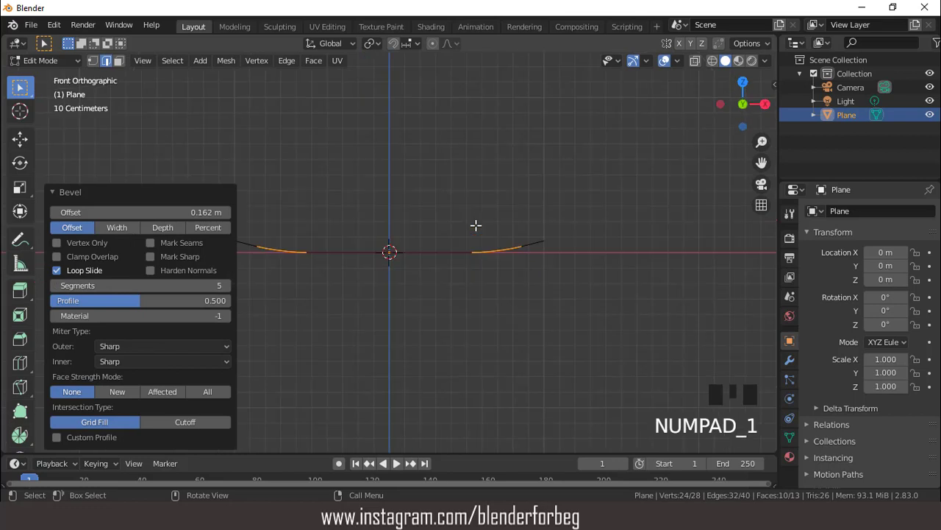
scroll(479, 235, "up", 1)
middle_click_drag(479, 235, 553, 275)
scroll(490, 280, "up", 1)
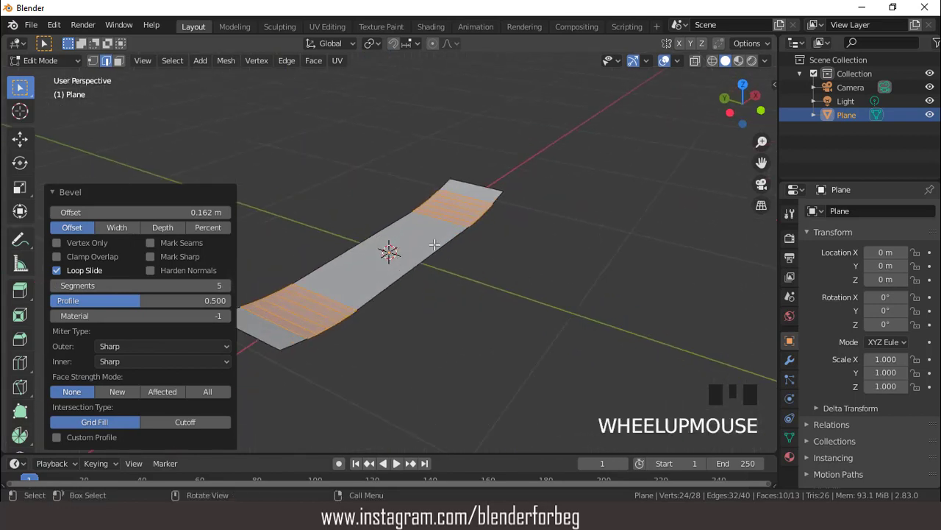
scroll(434, 244, "up", 2)
key("3")
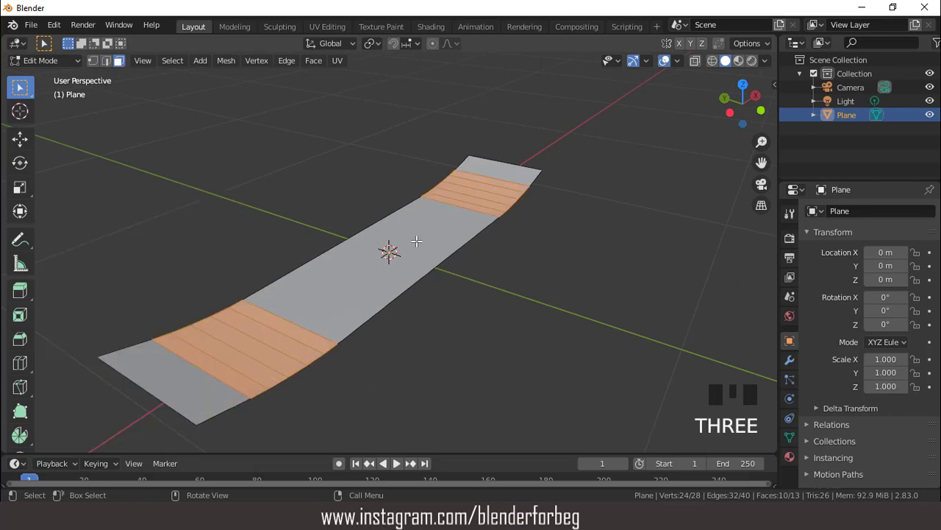
key("a")
key("KP_1")
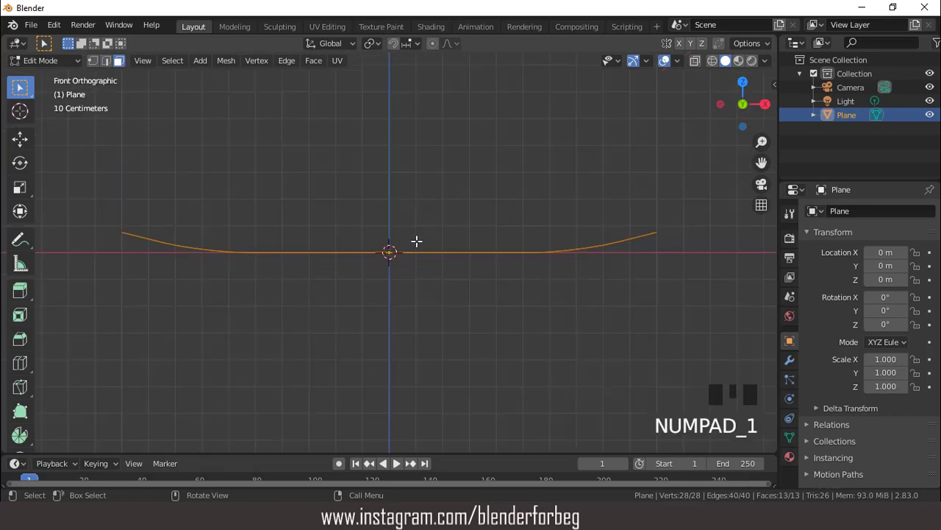
key("e")
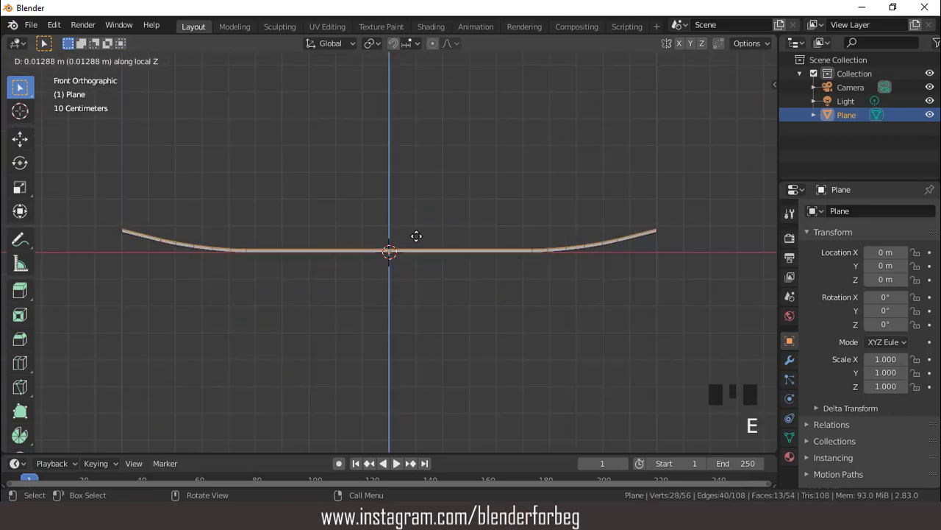
left_click(416, 237)
- Bevel the four vertical corner edges of the board with an offset of about 0.129 m and 5 segments
middle_click_drag(417, 257, 515, 273)
scroll(463, 274, "up", 2)
key("2")
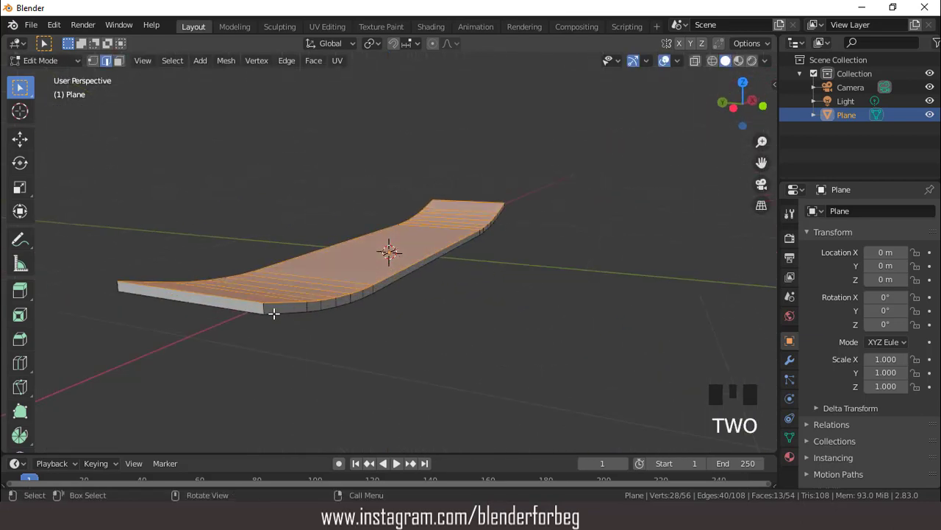
left_click(263, 307)
middle_click_drag(263, 307, 436, 336)
left_click(425, 334, "shift")
left_click(398, 300, "shift")
left_click(434, 336, "shift")
key("KP_7")
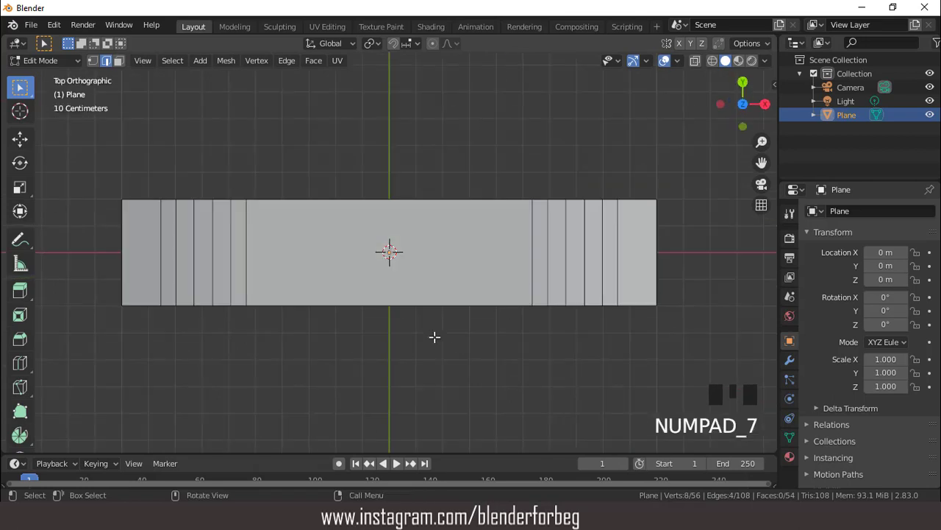
scroll(435, 327, "down", 1)
key("ctrl+b")
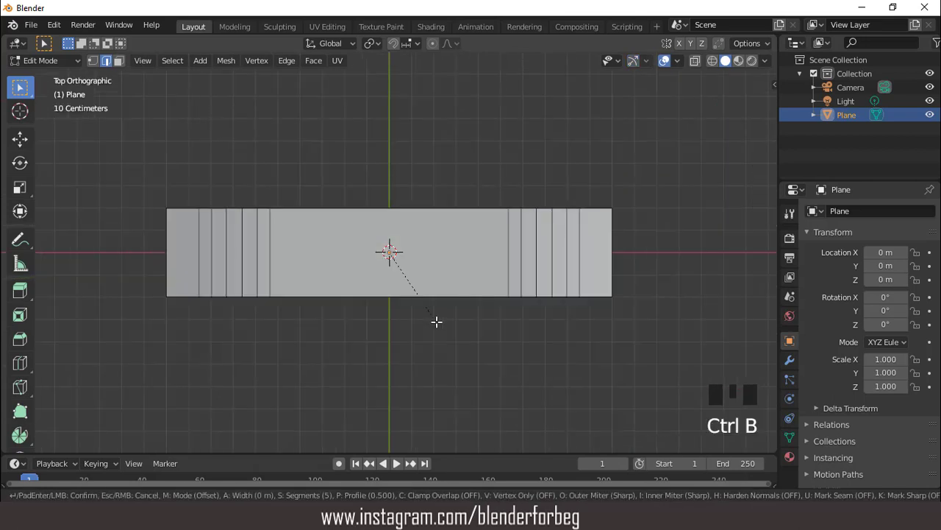
mouse_move(449, 328)
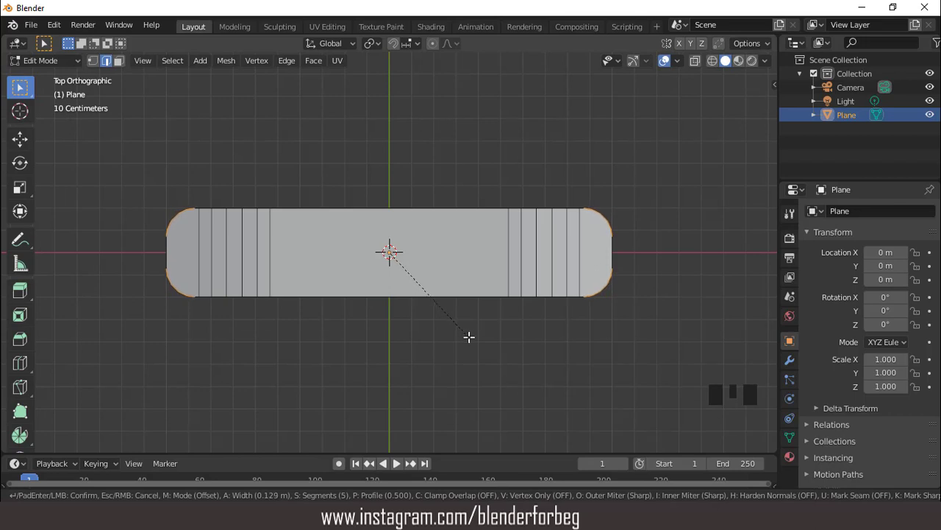
left_click(468, 336)
- Shorten the board in Object Mode by scaling it along X to about 0.857
middle_click_drag(468, 336, 519, 219)
scroll(498, 256, "up", 2)
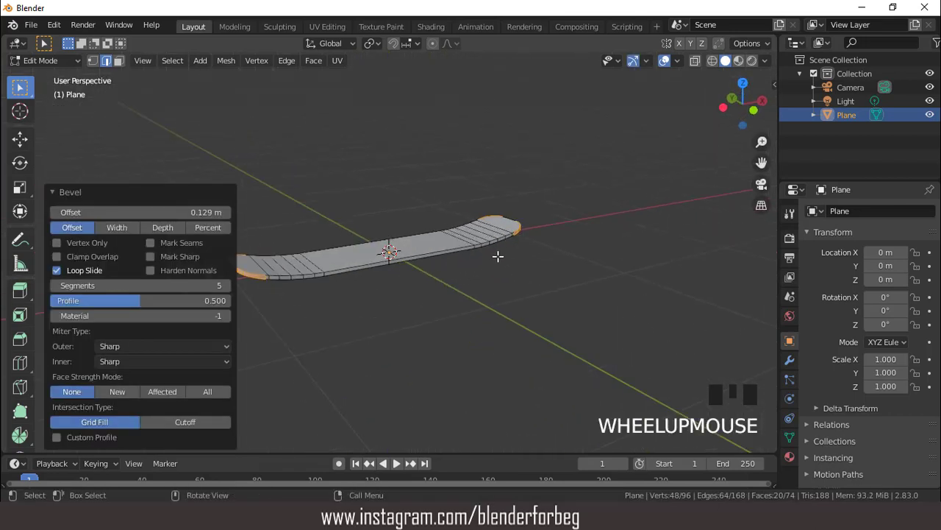
key("Tab")
key("KP_7")
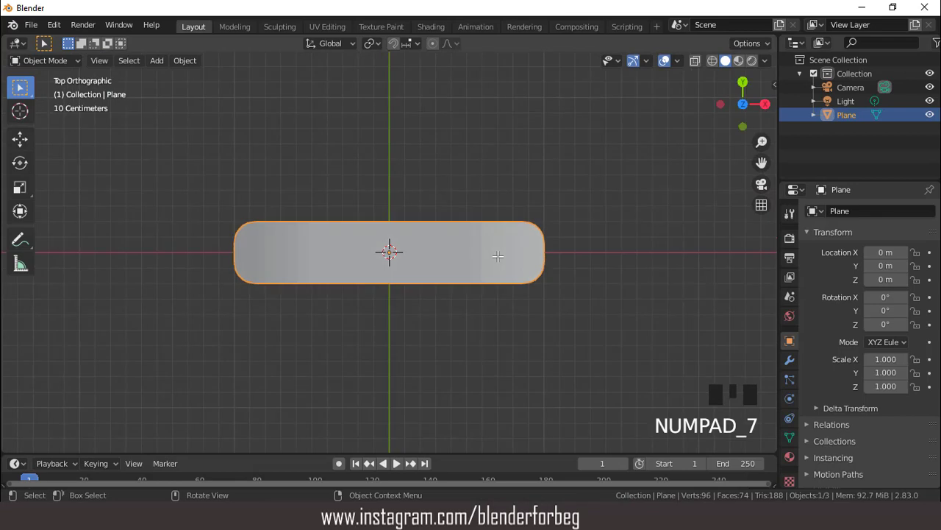
key("s")
key("x")
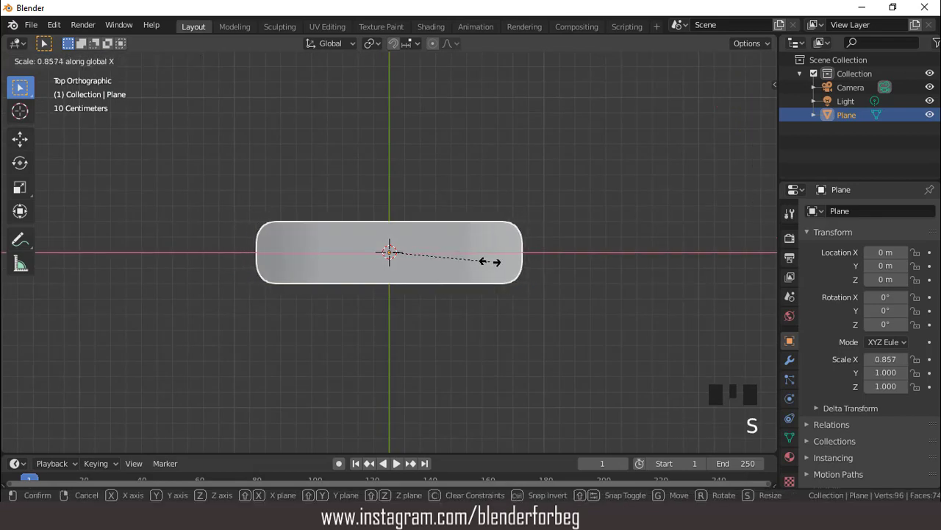
left_click(489, 261)
- Add a cylinder mesh at the origin and set its vertices to 12
middle_click_drag(489, 261, 520, 166)
scroll(500, 214, "up", 3)
middle_click_drag(500, 214, 471, 228)
scroll(472, 228, "down", 2)
key("KP_1")
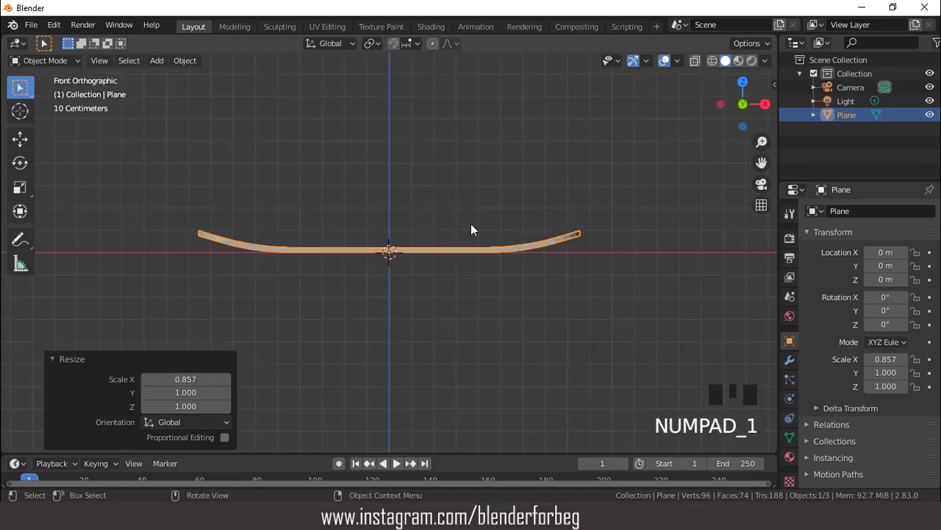
left_click(162, 65)
mouse_move(170, 78)
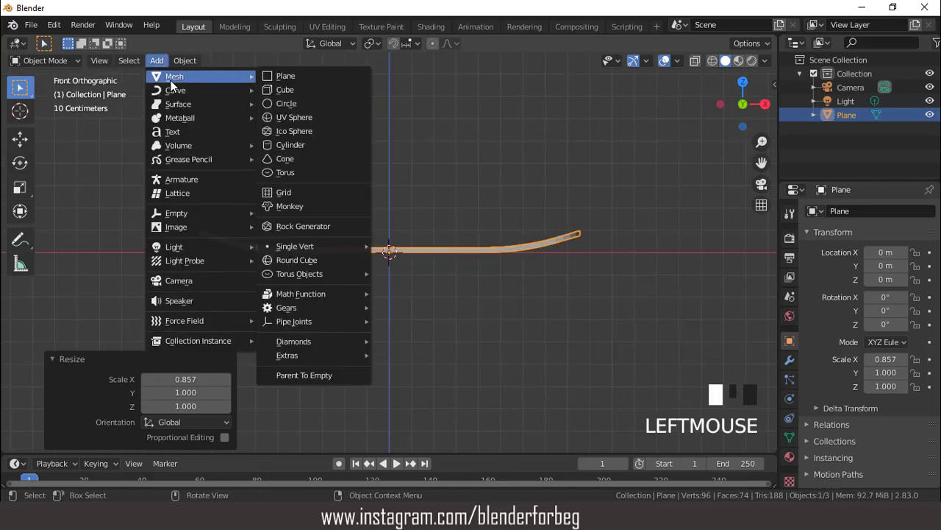
left_click(304, 146)
scroll(341, 186, "down", 5)
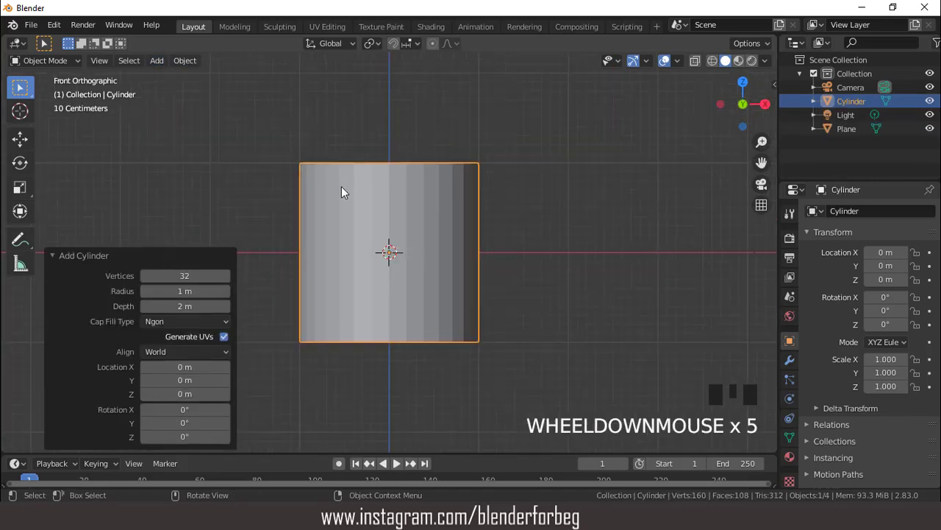
left_click(189, 276)
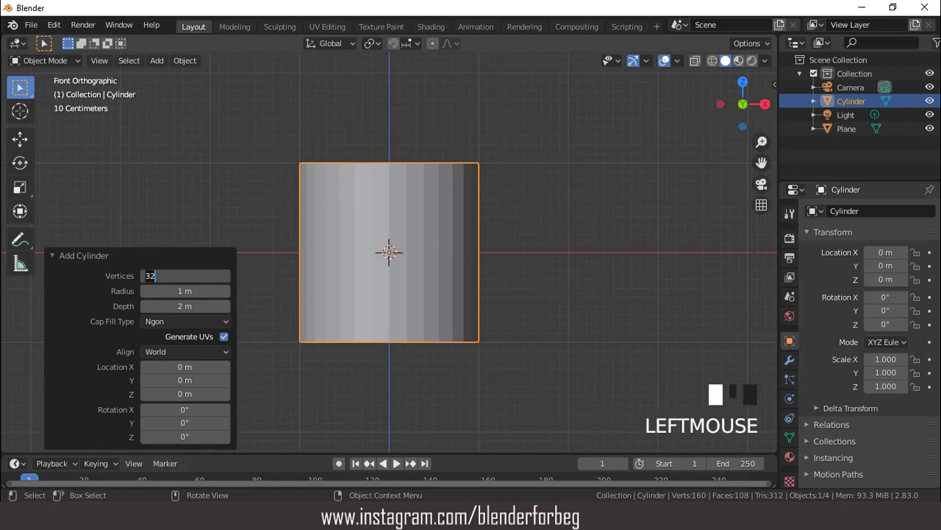
key("Return")
- Scale the cylinder to about 0.064 with Z locked, and rotate it 90° about the X axis
scroll(407, 236, "down", 3)
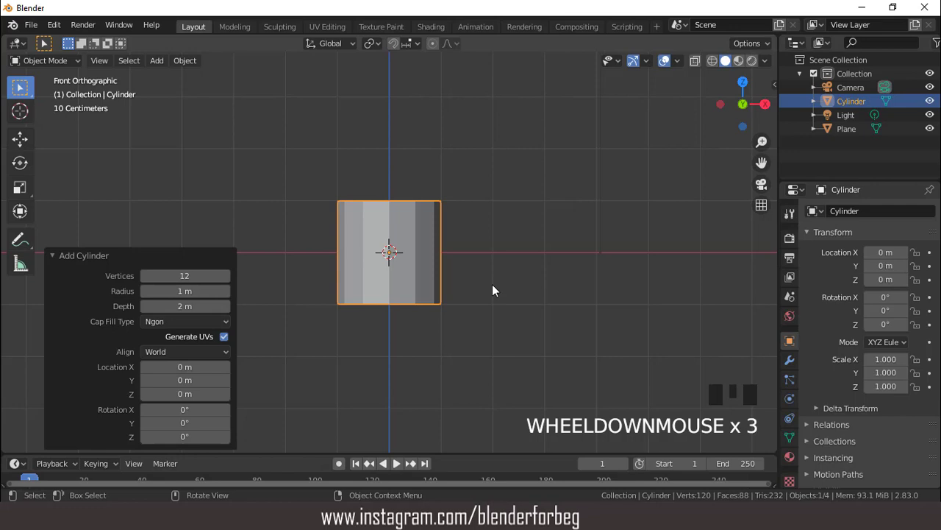
scroll(460, 260, "up", 2)
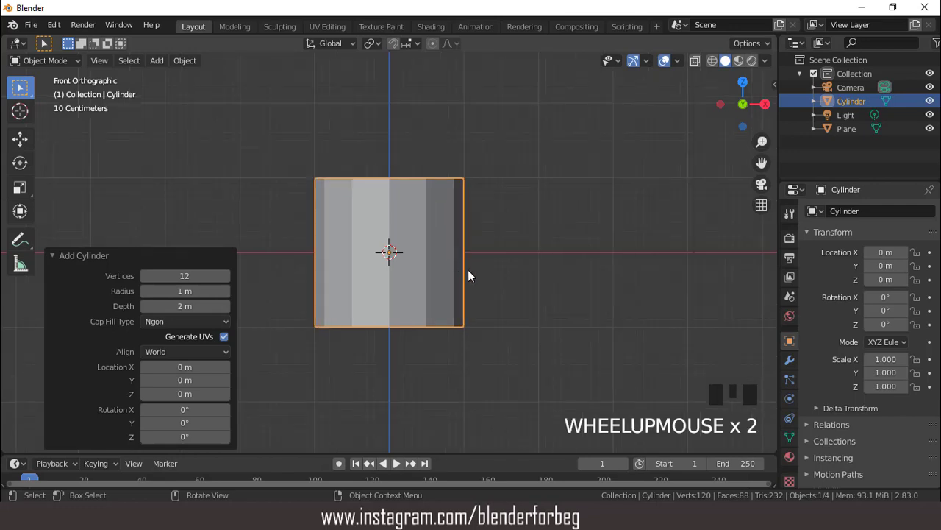
key("s")
key("shift+z")
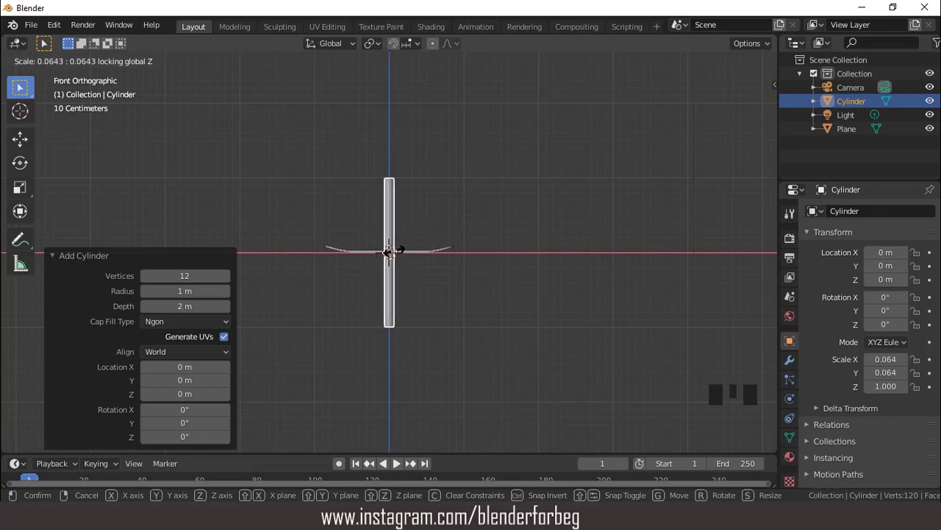
left_click(398, 251)
scroll(446, 261, "up", 2)
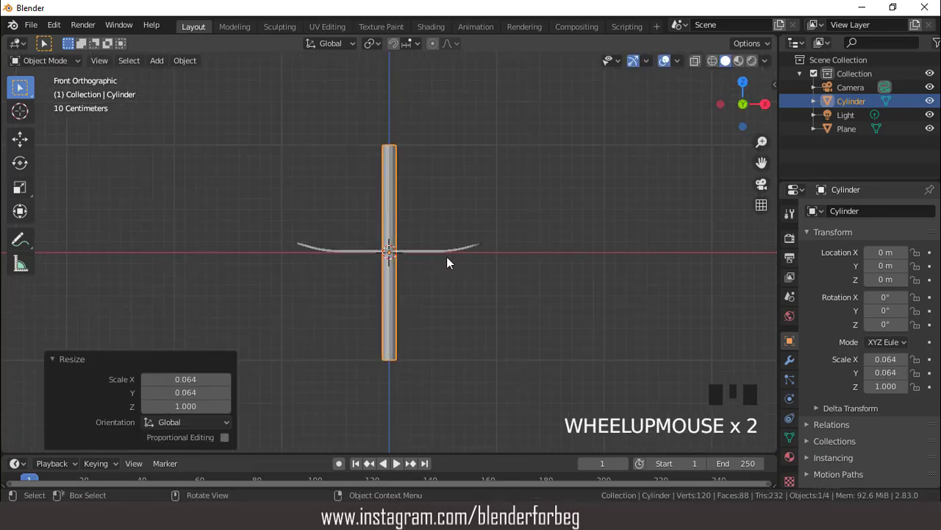
type("rx90")
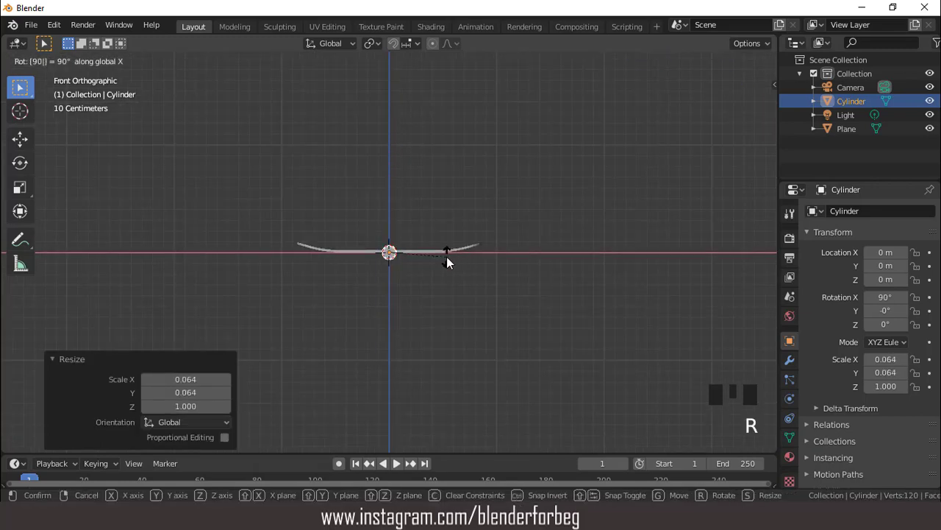
key("Return")
- Scale the cylinder down uniformly by about 0.302 and again by about 0.721, making it slightly longer than the board's width
key("KP_7")
key("s")
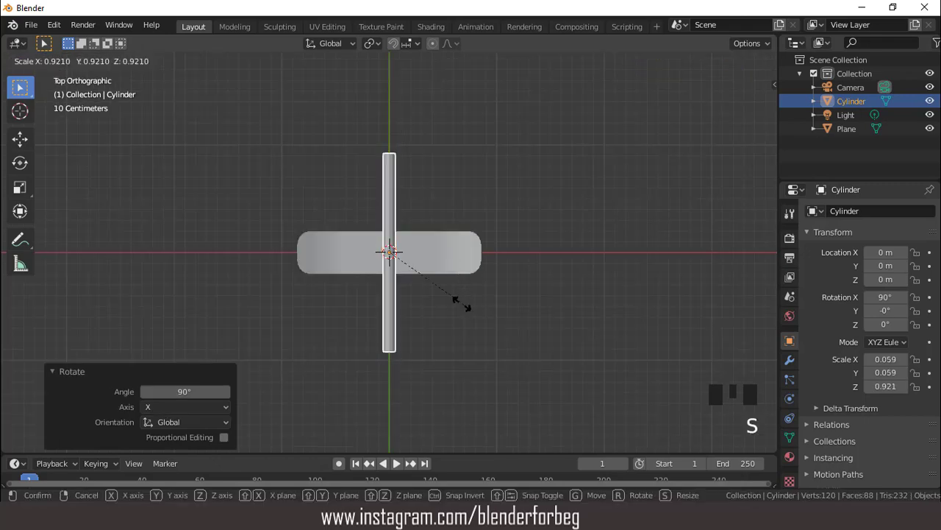
left_click(414, 271)
scroll(414, 272, "up", 5)
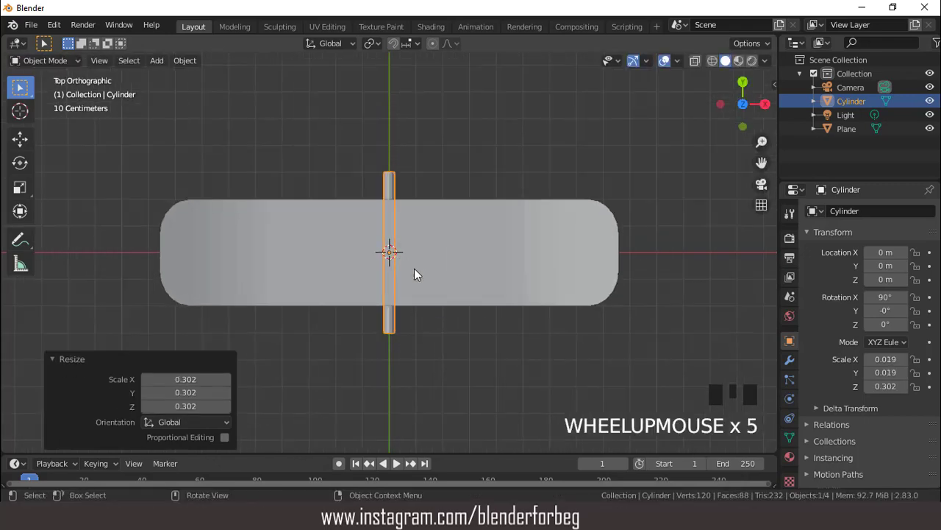
key("s")
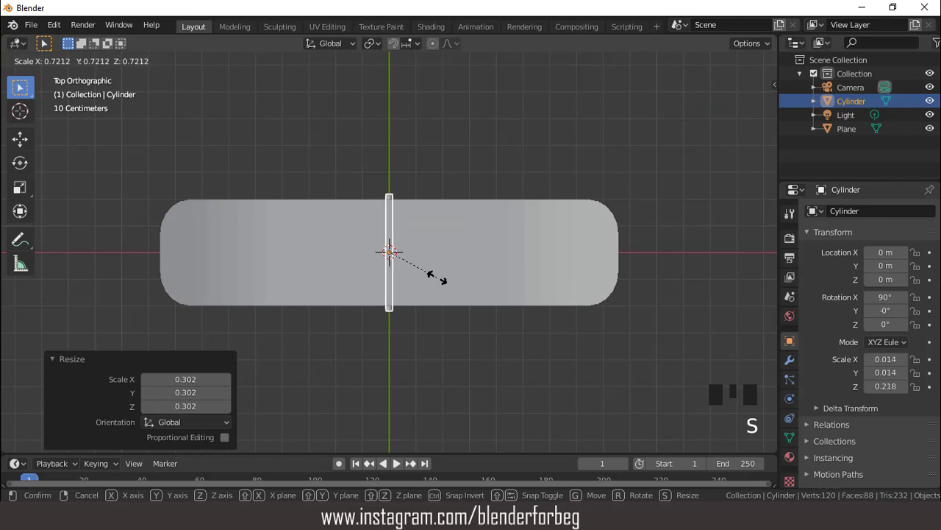
left_click(437, 277)
- Move the cylinder down along Z by about 0.064 m so it sits below the board
middle_click_drag(437, 277, 438, 182)
scroll(438, 182, "up", 1)
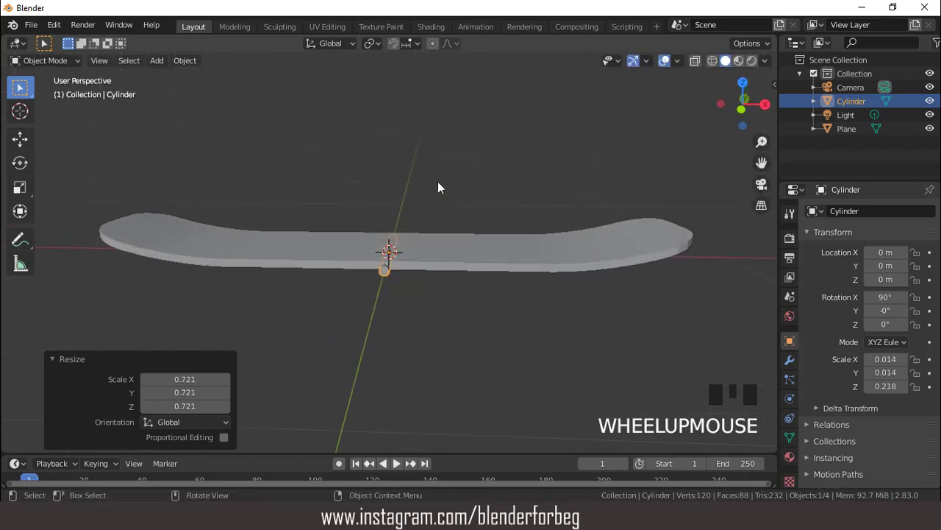
key("KP_1")
key("g")
key("z")
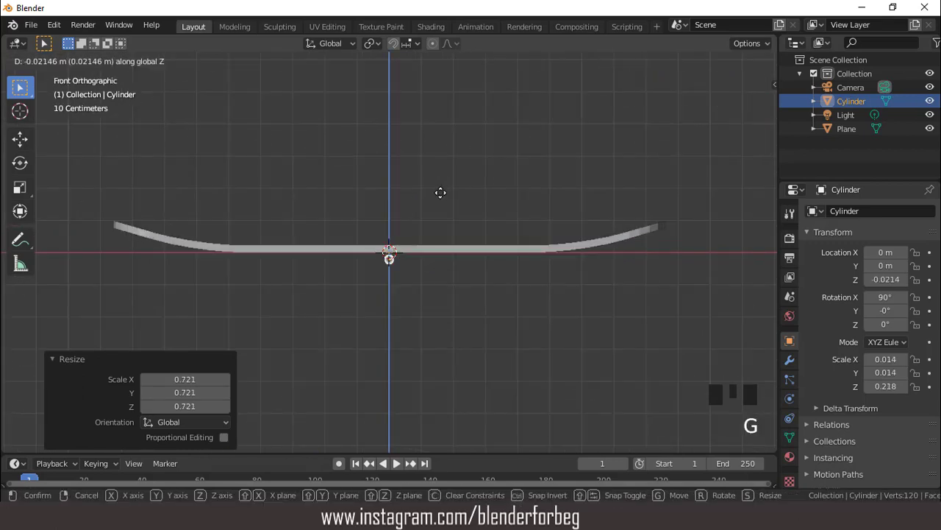
left_click(440, 202)
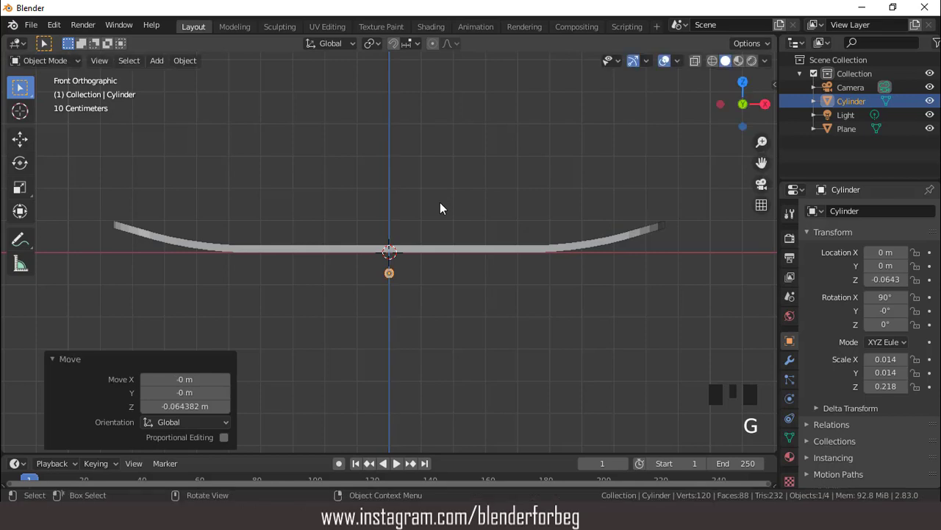
- Isolate the cylinder in local view and apply all of its transforms
key("KP_Divide")
middle_click_drag(440, 202, 474, 304)
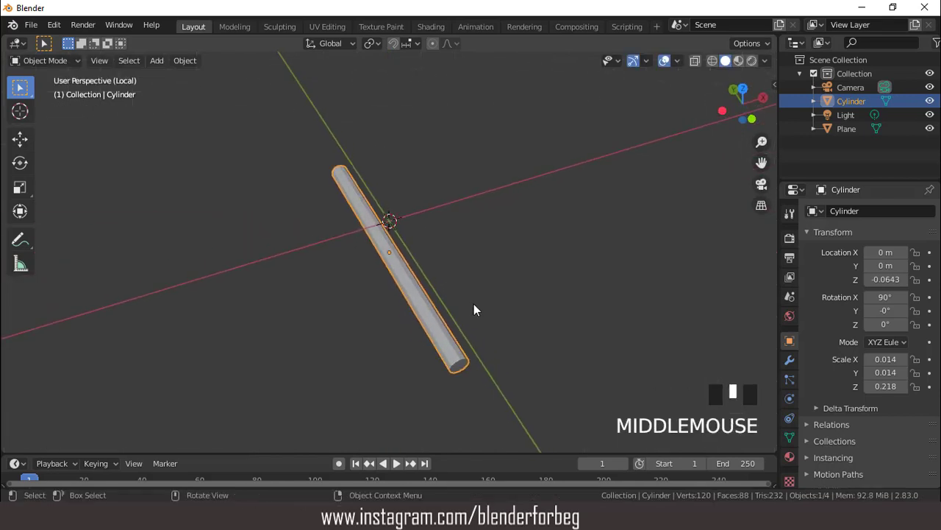
key("KP_7")
scroll(492, 250, "down", 2)
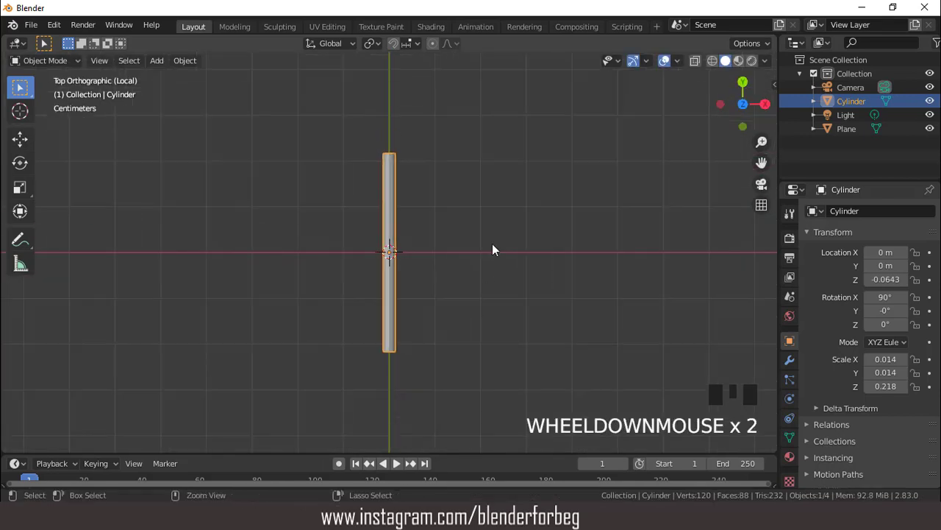
key("ctrl+a")
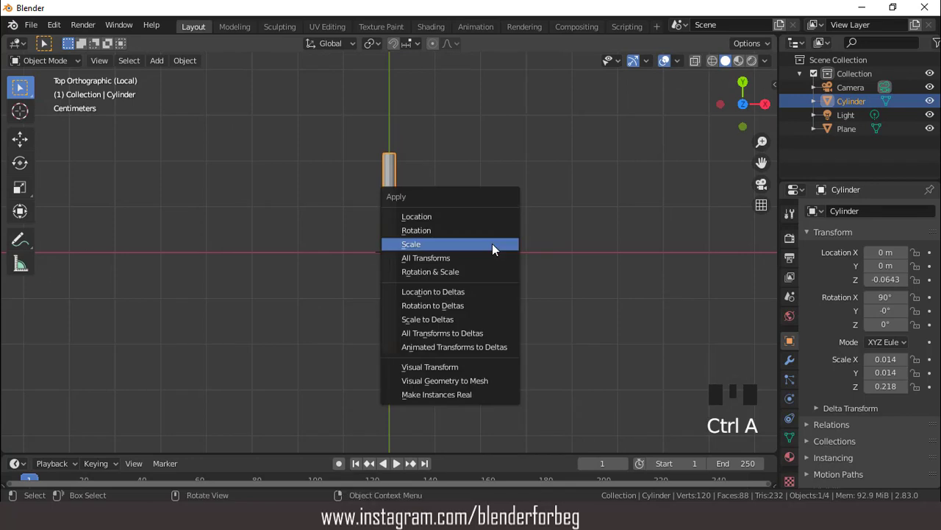
left_click(472, 256)
scroll(464, 254, "up", 2)
- Add two loop cuts around the cylinder in Edit Mode and spread them along Y by a scale of about 2.228
key("Tab")
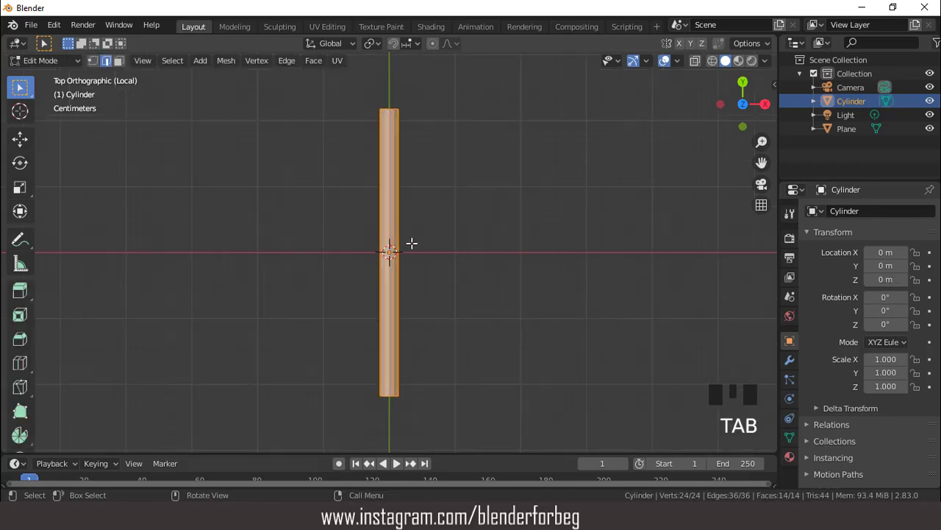
scroll(385, 244, "down", 1)
key("ctrl+r")
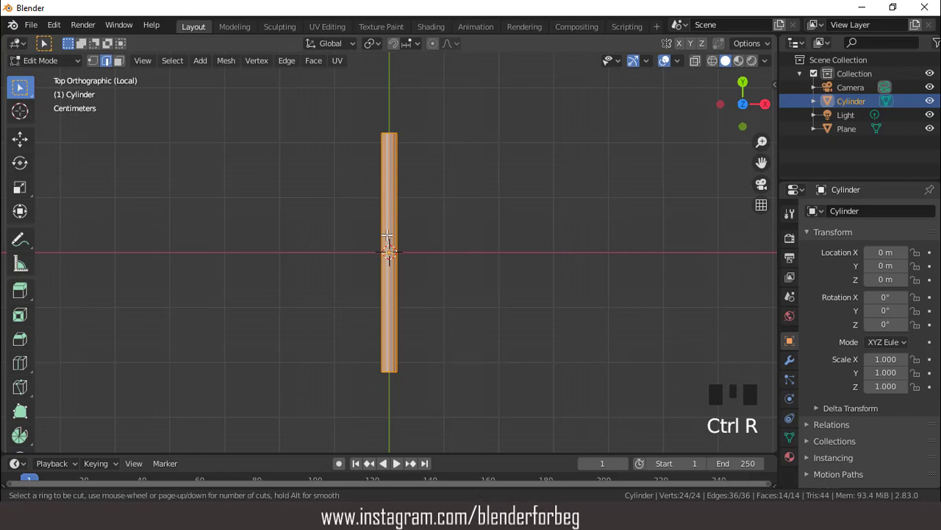
scroll(386, 235, "up", 1)
left_click(387, 235)
left_click(387, 235)
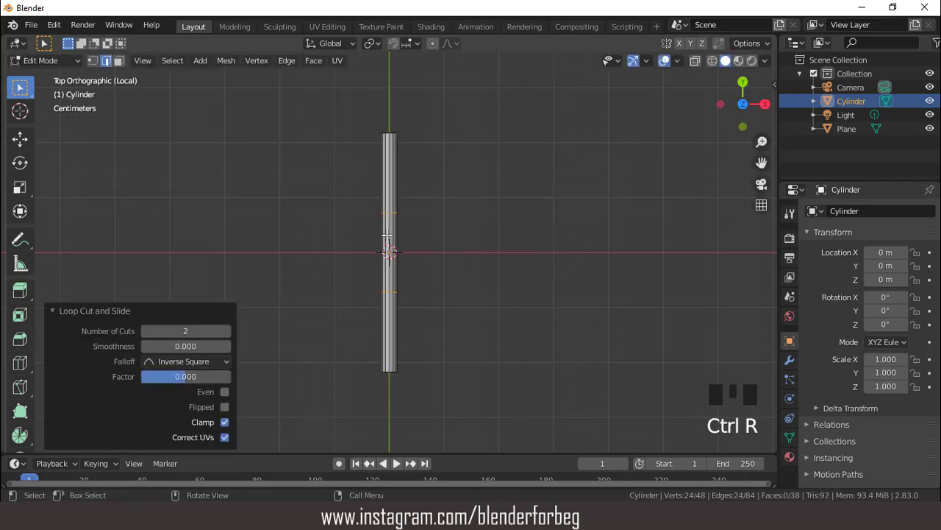
key("s")
key("y")
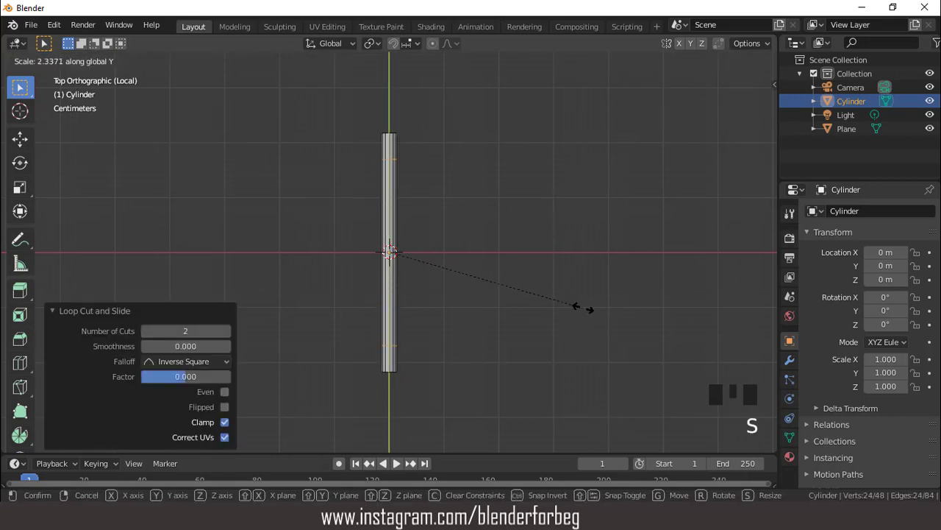
left_click(573, 305)
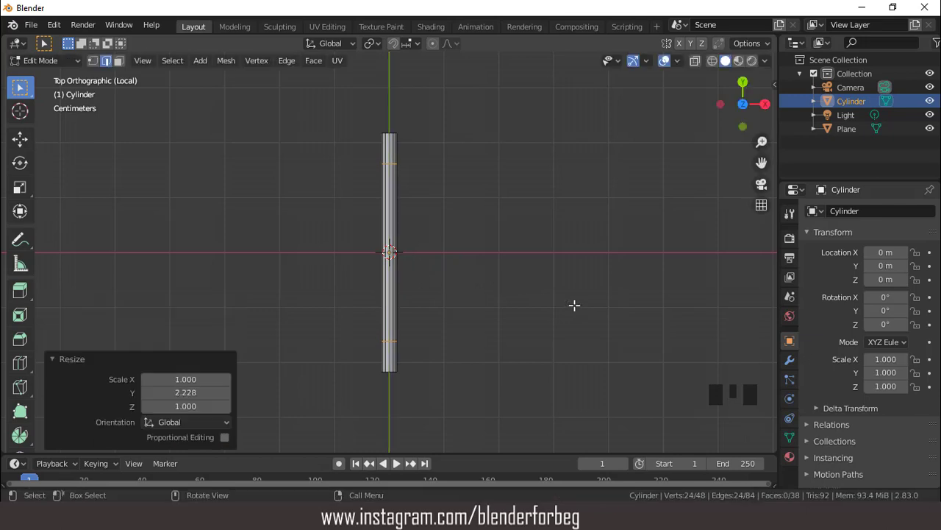
- Extrude the side faces of both end sections in place and fatten them outward by about 0.04 m to form wheels
key("3")
triple_click(392, 154)
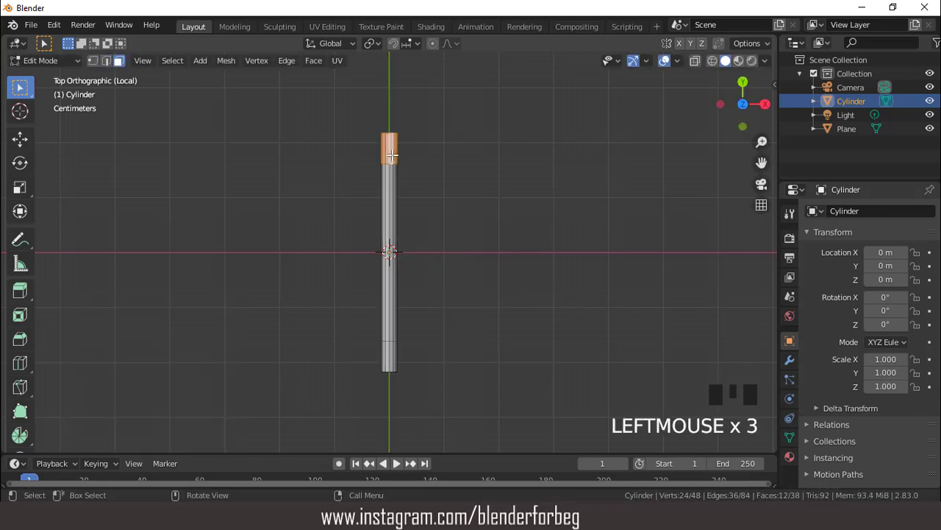
left_click(388, 354, "shift")
middle_click_drag(388, 354, 463, 218)
scroll(494, 212, "up", 2)
key("e")
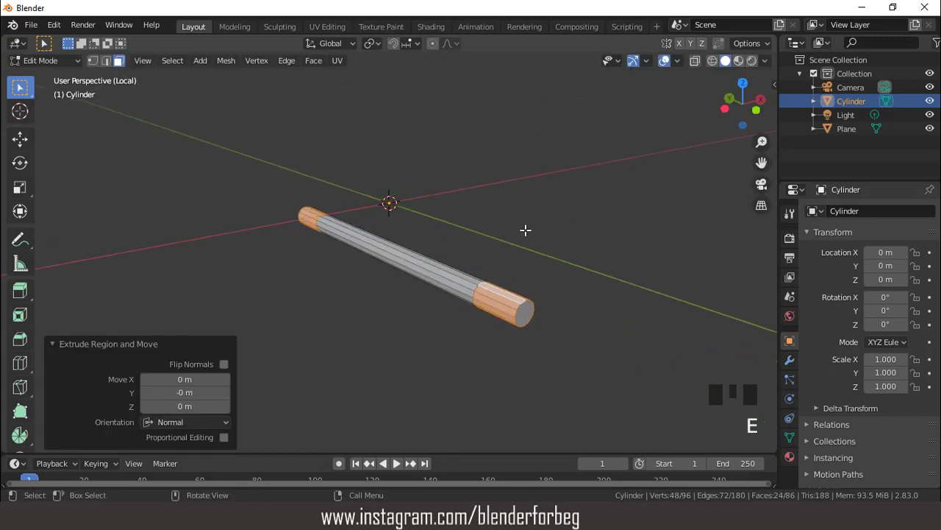
key("alt+s")
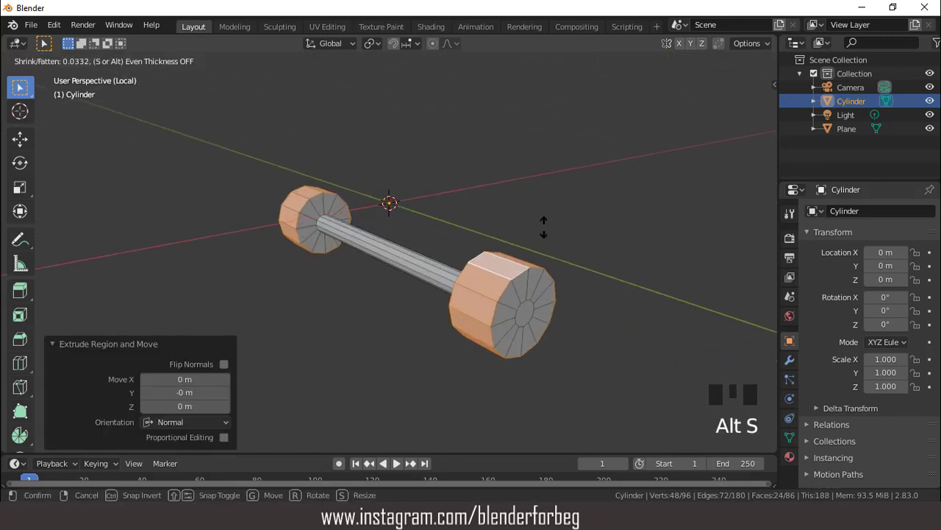
left_click(543, 224)
- Set the pivot point to Individual Origins and narrow both wheels slightly by scaling their faces along Y
middle_click_drag(544, 225, 473, 238)
key("KP_7")
scroll(473, 240, "down", 2)
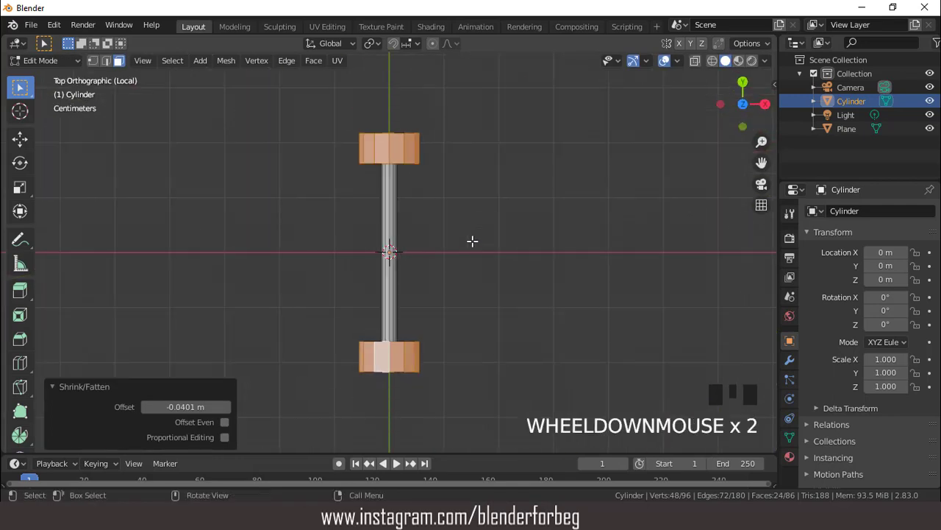
left_click(381, 45)
left_click(400, 88)
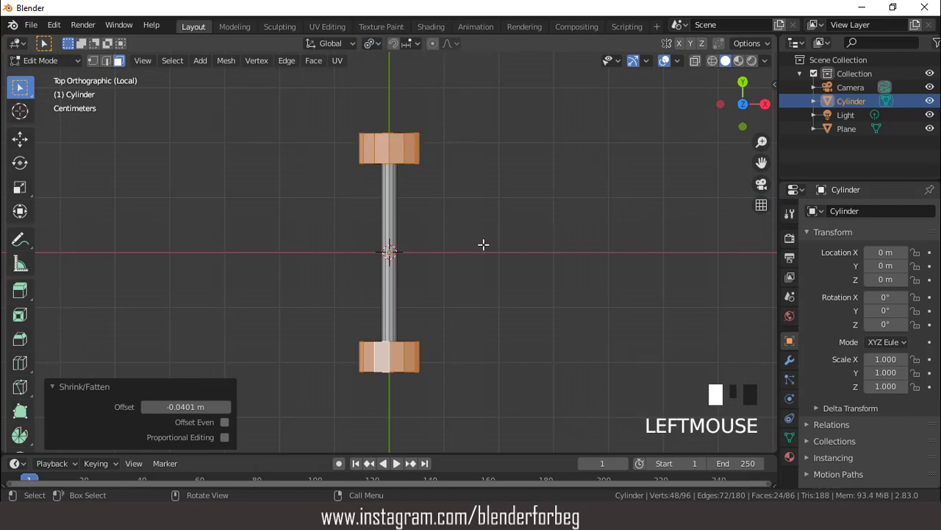
key("s")
key("y")
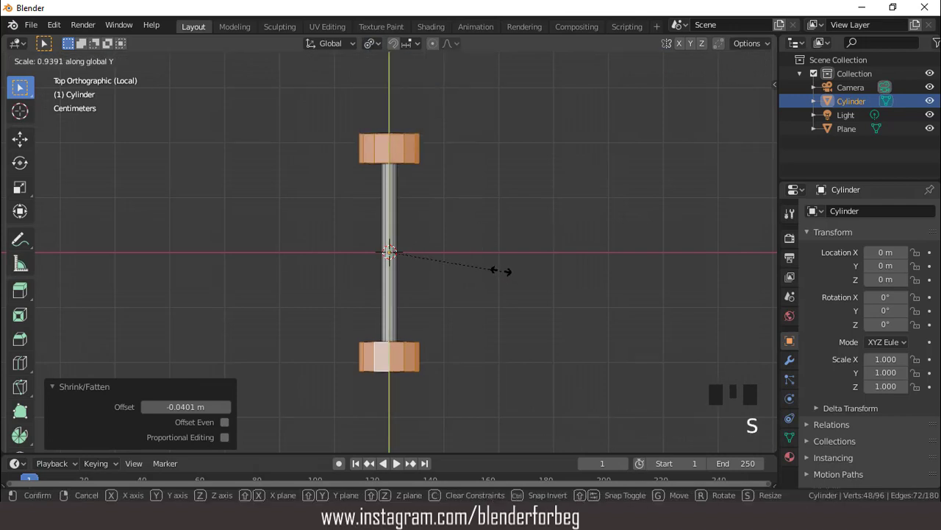
left_click(484, 263)
- Bevel the inner and outer rim edge loops of both wheels with an offset of about 0.0112 m and 5 segments
middle_click_drag(444, 233, 498, 212)
key("2")
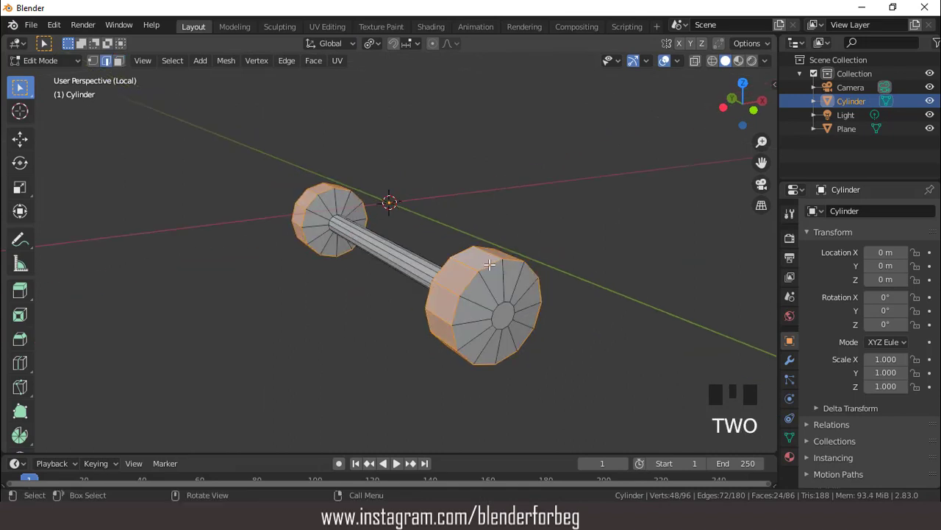
left_click(490, 265, "alt")
middle_click_drag(491, 263, 535, 255)
left_click(517, 246, "alt+shift")
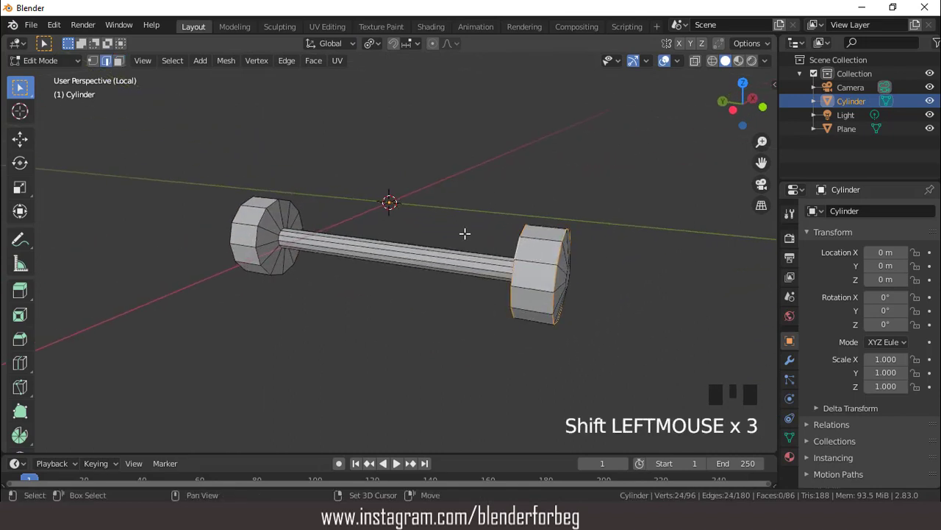
middle_click_drag(273, 204, 330, 243)
left_click(322, 256, "alt+shift")
left_click(351, 235, "alt+shift")
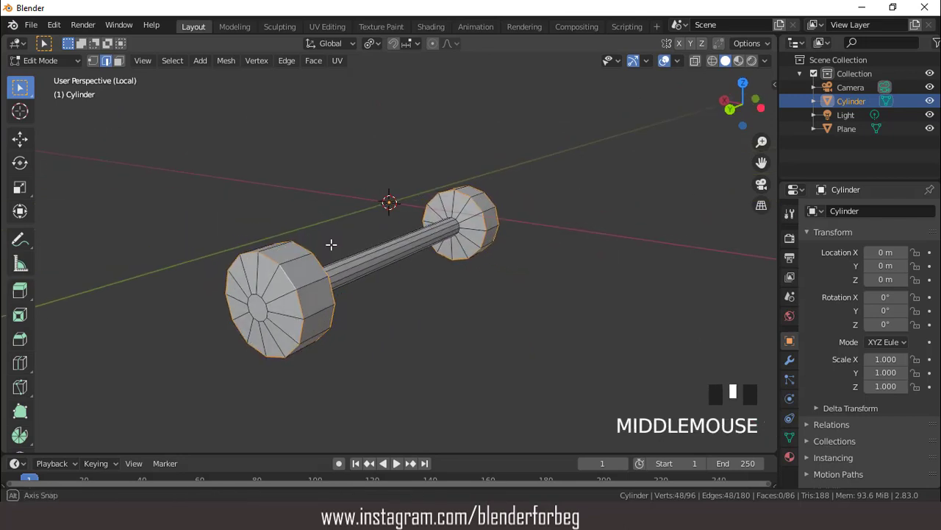
key("ctrl+b")
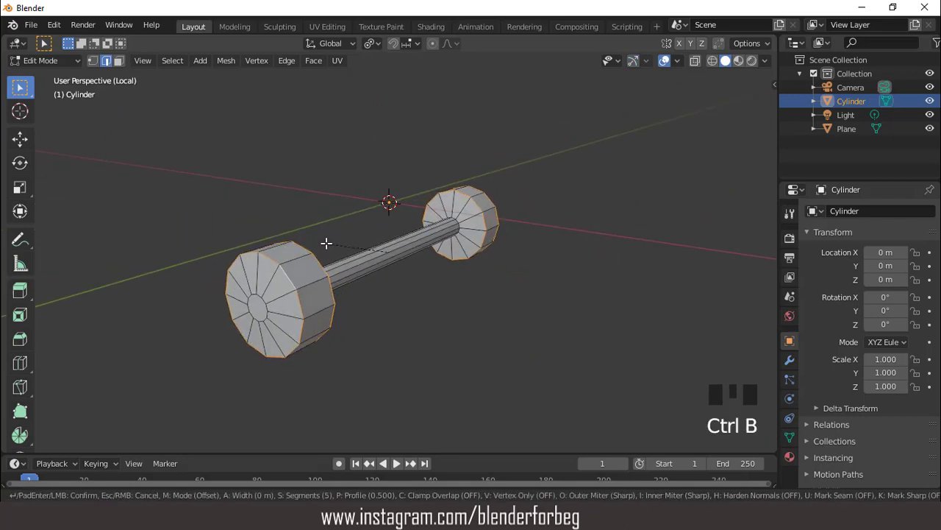
left_click(319, 239)
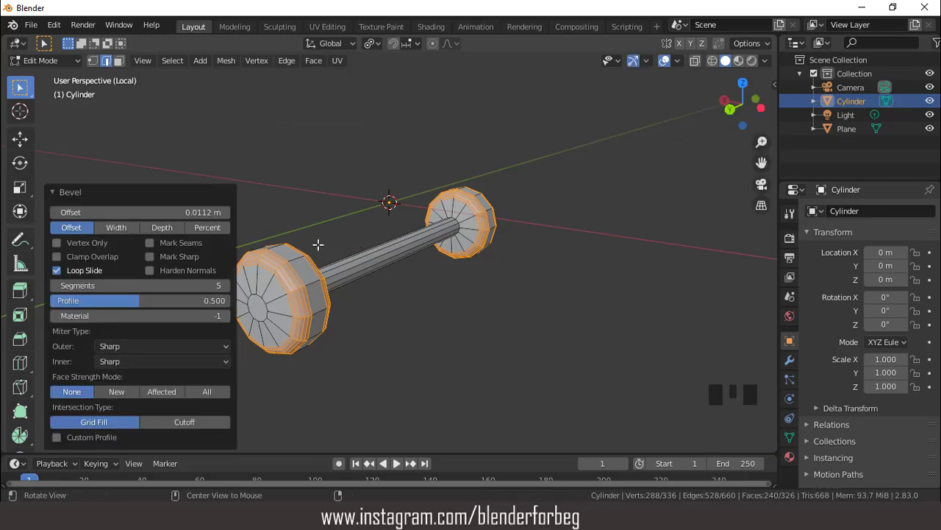
- Reduce the wheel rim bevel to 4 segments
middle_click_drag(317, 245, 330, 248)
left_click(56, 285)
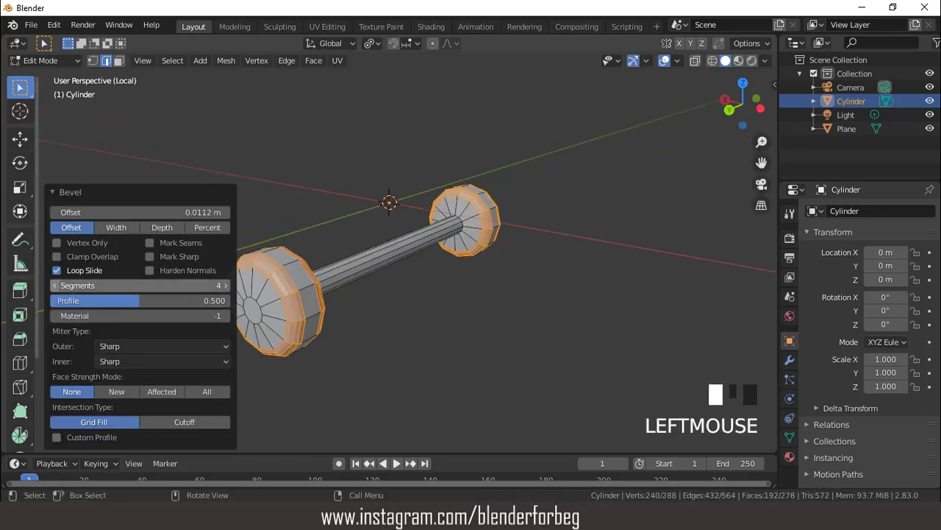
left_click(55, 285)
middle_click_drag(367, 279, 515, 263)
left_click(226, 285)
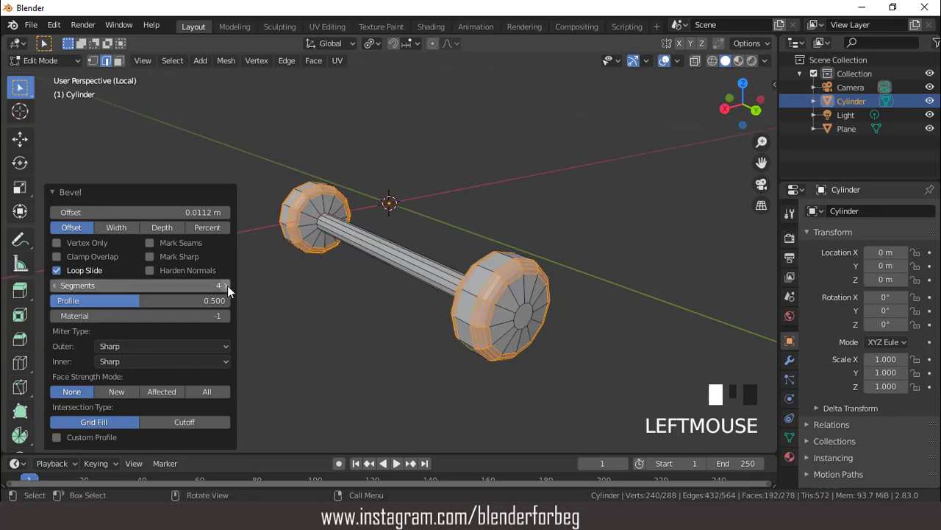
- Cut two evenly spaced edge loops around the axle shaft between the wheels
middle_click_drag(441, 273, 456, 276)
key("KP_7")
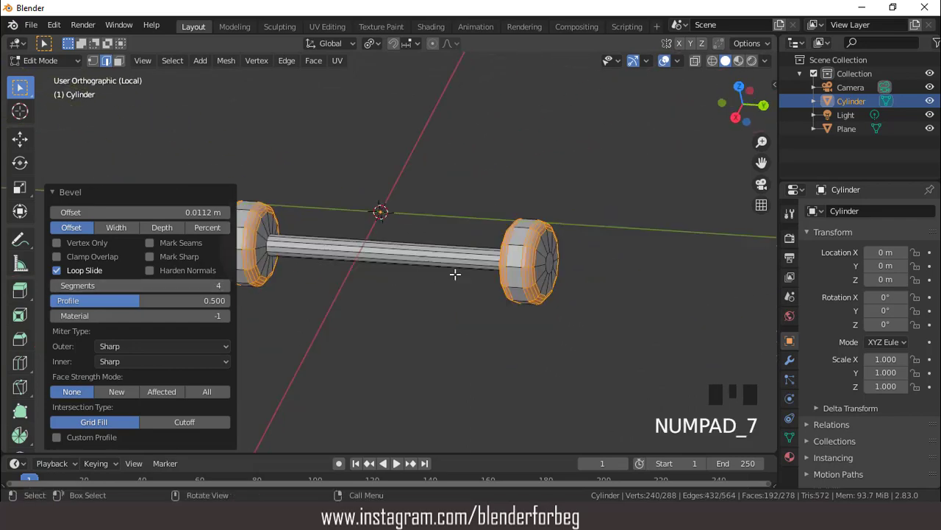
scroll(424, 271, "down", 1)
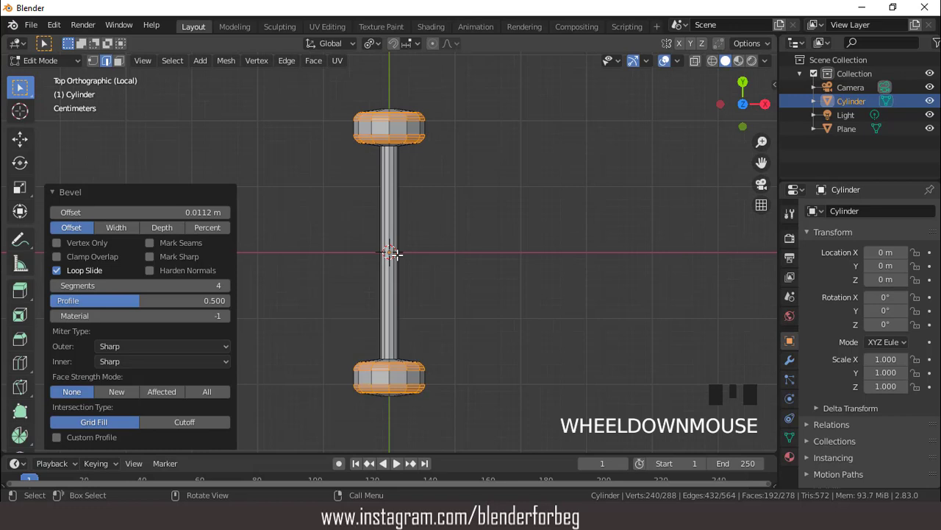
key("ctrl+r")
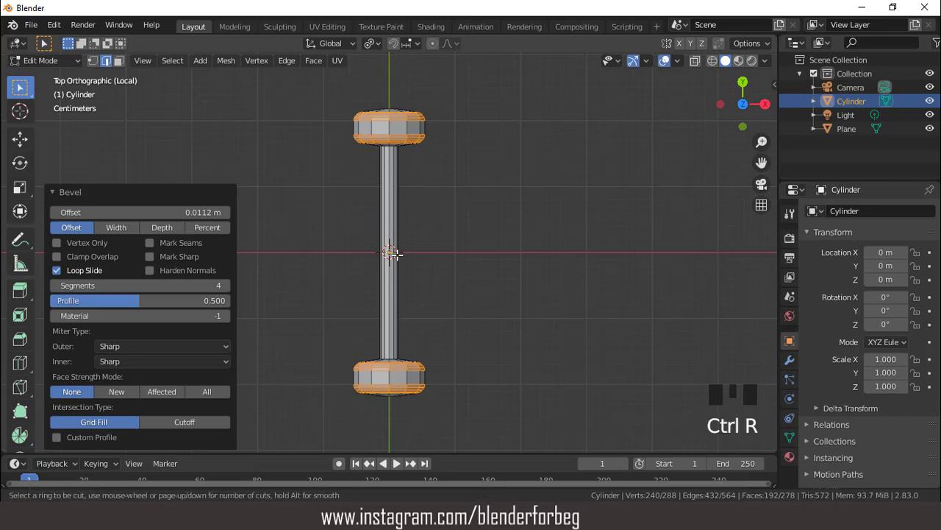
scroll(397, 254, "up", 1)
left_click(397, 254)
left_click(397, 254)
scroll(398, 255, "up", 1)
- Extrude the ring of faces on the shaft's middle section in place and fatten it outward by about 0.023 m as a hub
key("3")
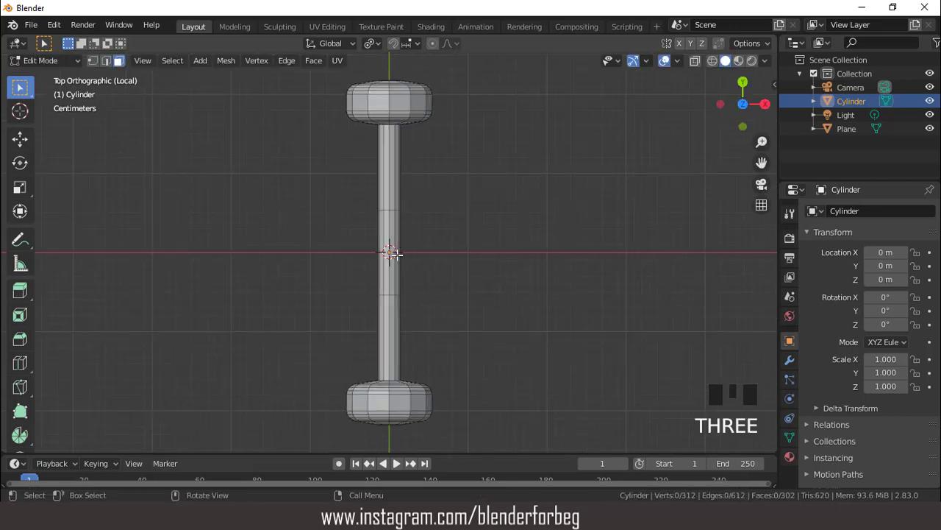
left_click(393, 254)
left_click(386, 259)
left_click(381, 265)
middle_click_drag(380, 265, 319, 133)
scroll(412, 236, "up", 2)
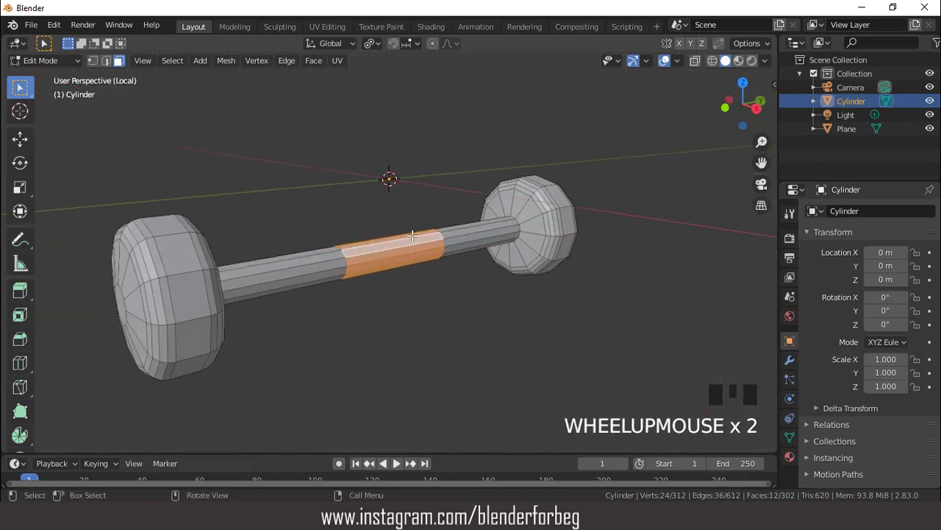
key("e")
key("alt+s")
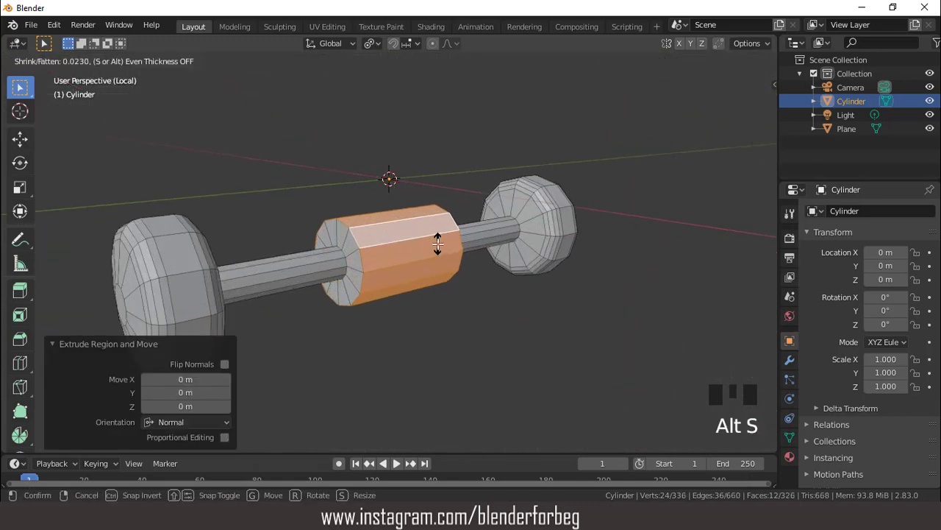
left_click(437, 245)
- Extrude two upper diagonal faces of the hub outward into a V of mounting arms, about 0.052 m in X and Z
middle_click_drag(436, 245, 469, 224)
key("KP_3")
left_click(419, 234)
scroll(412, 234, "down", 2)
key("e")
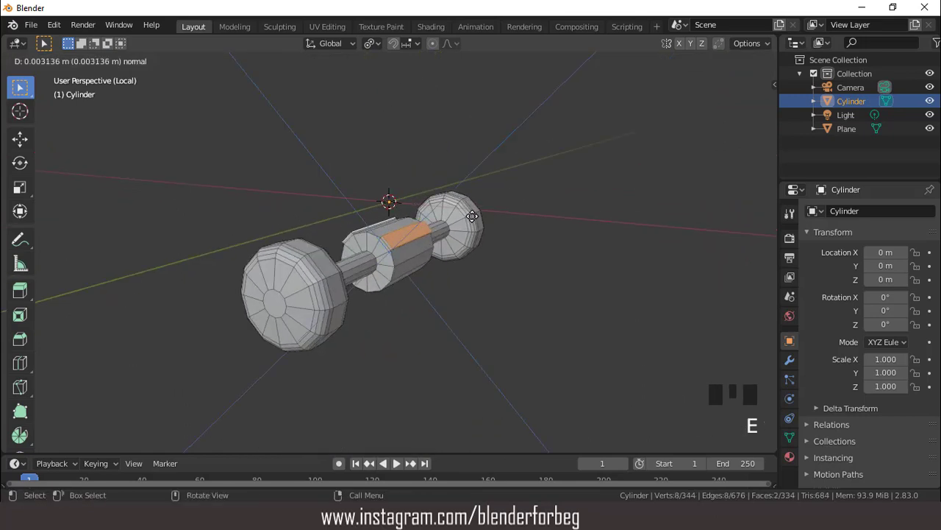
left_click(502, 139)
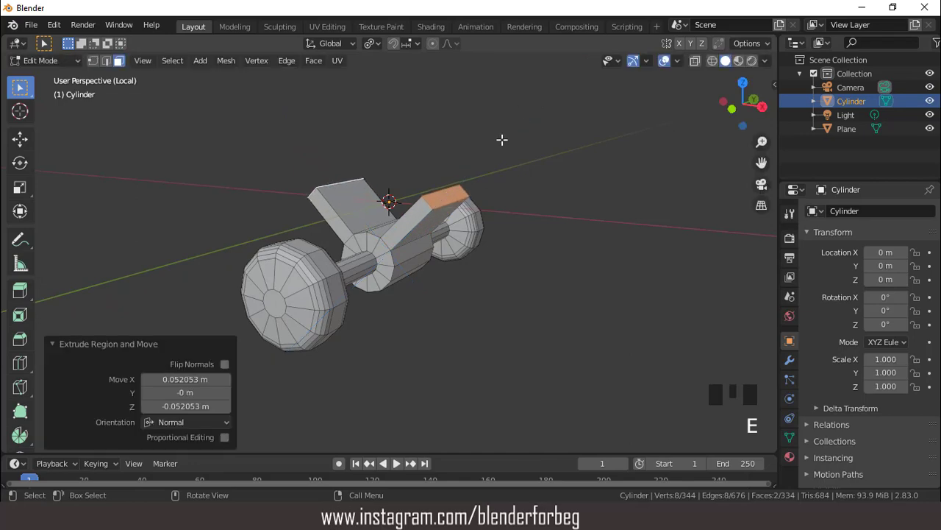
- Extrude the small round center faces on the outer sides of both wheels outward by about 0.006 m
middle_click_drag(503, 139, 473, 267)
key("KP_1")
scroll(524, 210, "up", 3)
scroll(472, 263, "up", 2)
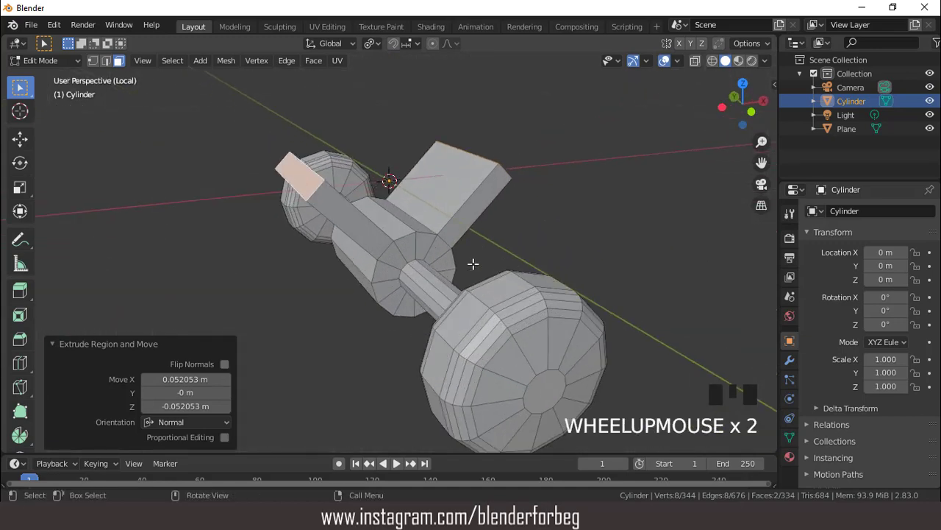
left_click(551, 406)
middle_click_drag(551, 406, 384, 284)
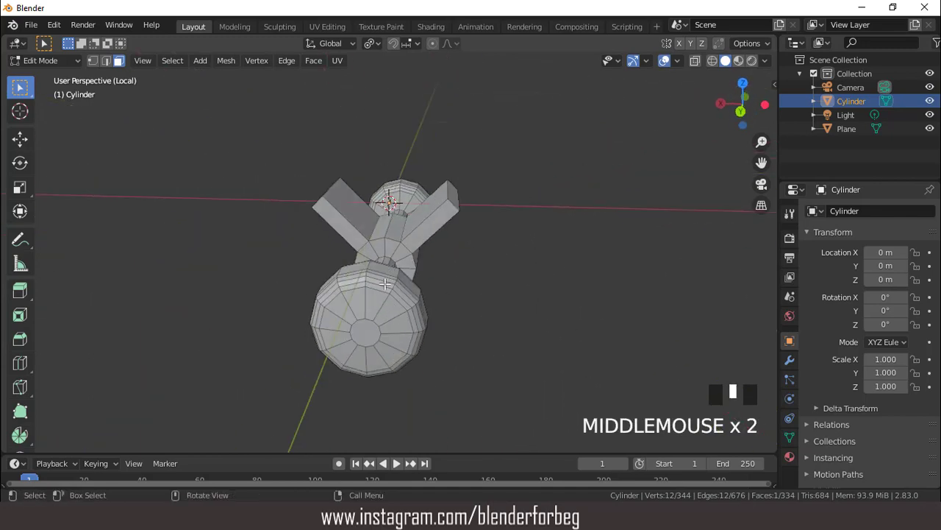
left_click(368, 329, "shift")
middle_click_drag(443, 284, 328, 290)
key("e")
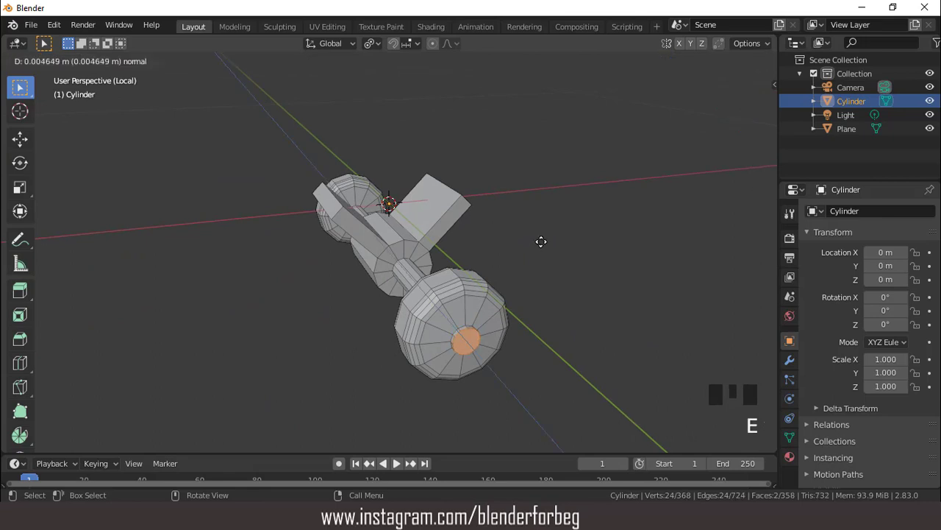
left_click(541, 241)
- Bevel the extruded axle caps with a width of about 0.0042 m and 4 segments, and leave Edit Mode
key("ctrl+b")
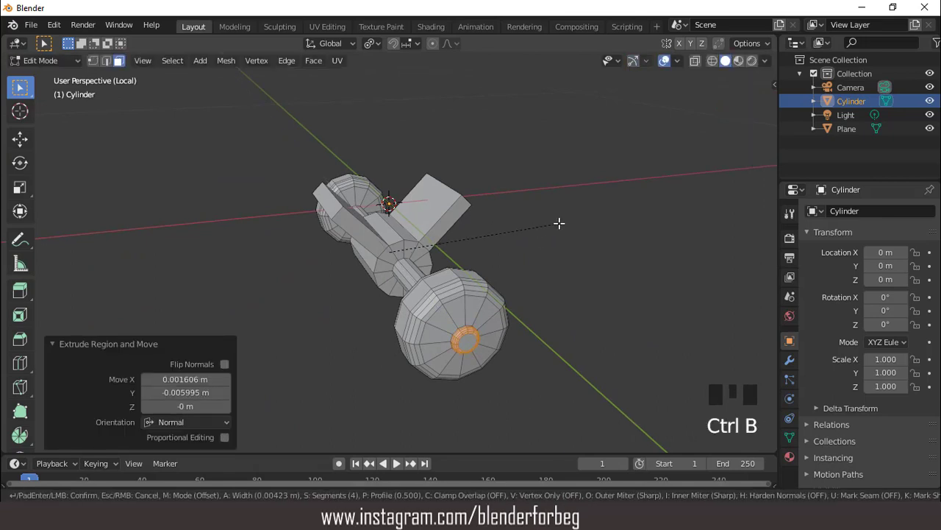
left_click(559, 223)
scroll(488, 231, "down", 3)
middle_click_drag(487, 231, 401, 231)
scroll(532, 250, "up", 2)
key("Tab")
scroll(411, 235, "up", 2)
scroll(411, 236, "down", 3)
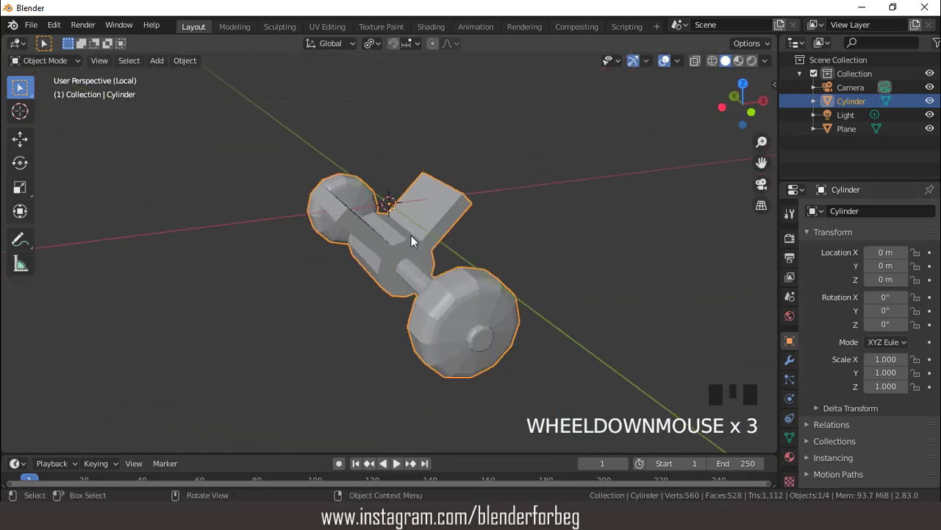
- Leave local view, lower the wheel assembly about 0.0215 m beneath the deck and shift it about 0.404 m along X
key("KP_Divide")
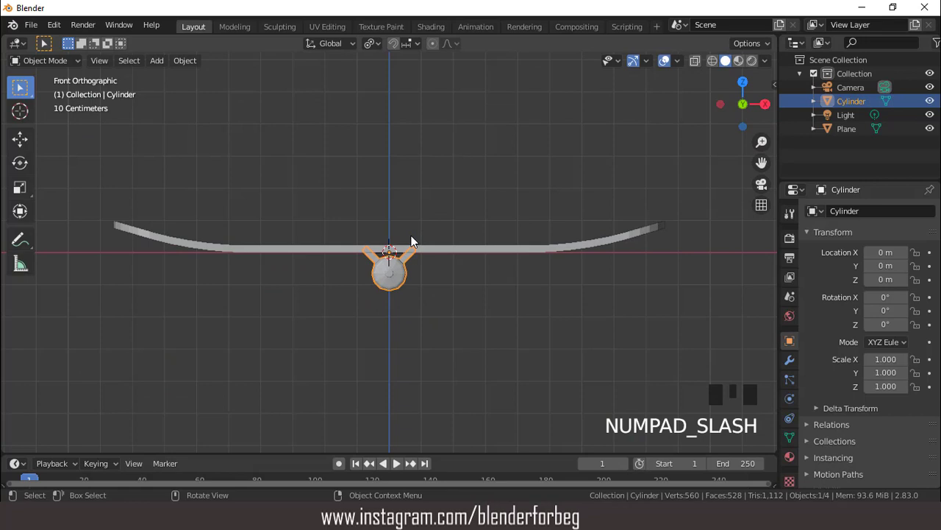
key("g")
left_click(413, 242)
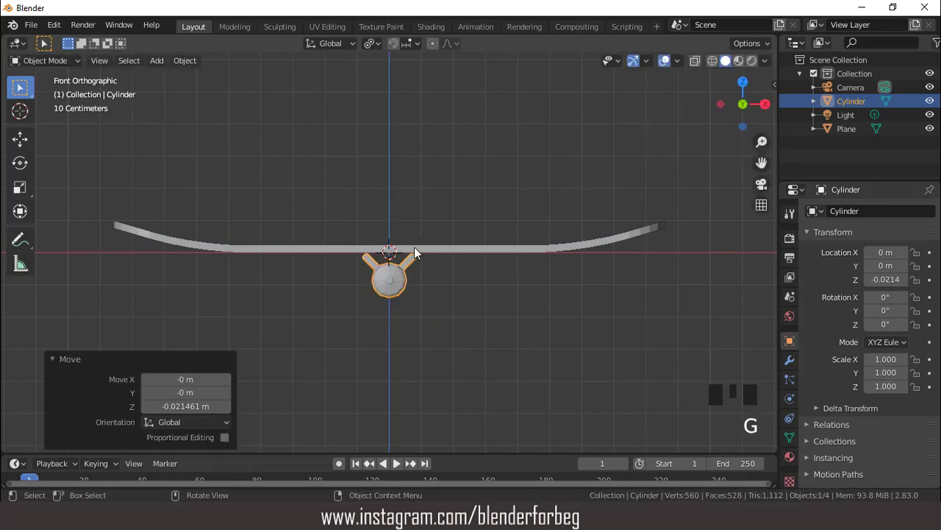
scroll(423, 276, "up", 1)
key("g")
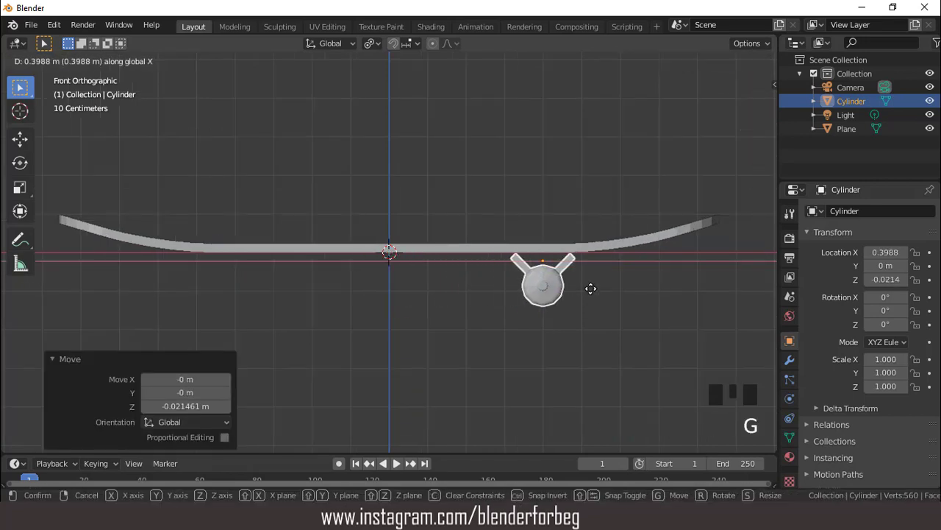
left_click(578, 289)
scroll(517, 296, "down", 2)
scroll(518, 292, "up", 3)
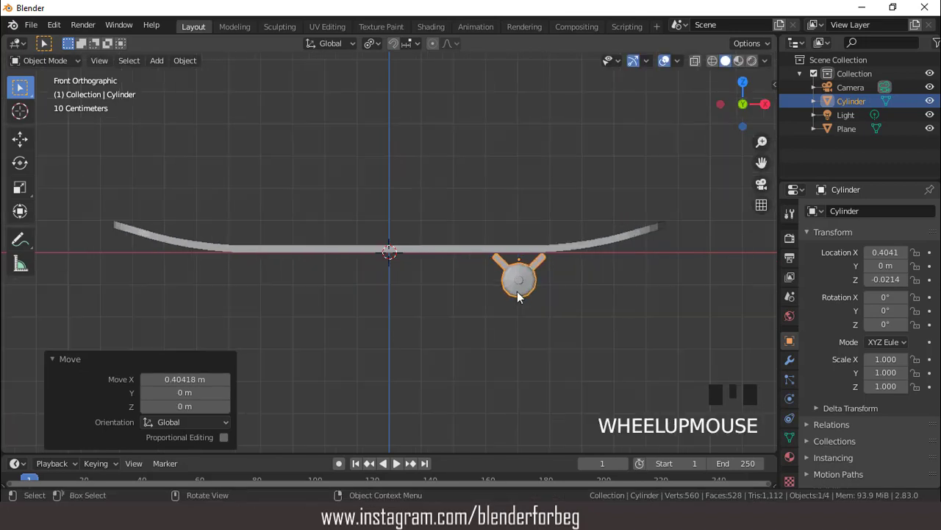
- Isolate the wheel assembly and flatten the end faces of both mounting arms by scaling them to 0 along Z
key("ctrl+KP_6")
key("ctrl+KP_6")
key("ctrl+KP_6")
key("ctrl+KP_6")
key("ctrl+KP_6")
key("ctrl+KP_6")
key("ctrl+KP_6")
key("ctrl+KP_6")
key("ctrl+KP_6")
key("ctrl+KP_6")
key("ctrl+KP_6")
key("ctrl+KP_6")
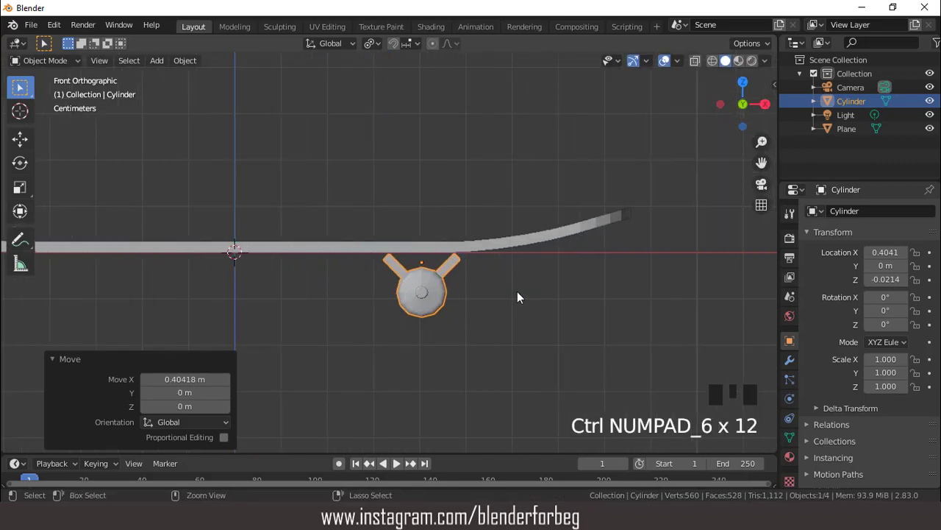
key("KP_Divide")
middle_click_drag(447, 237, 432, 270)
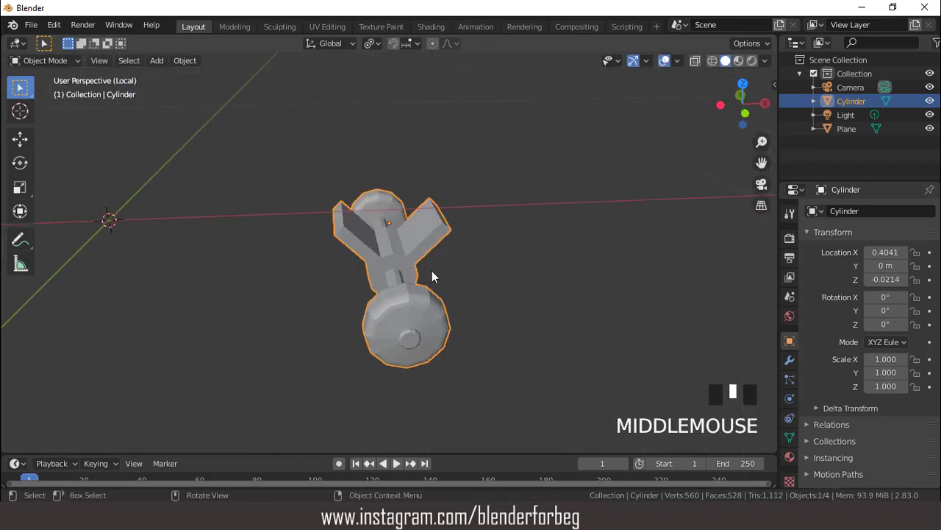
key("Tab")
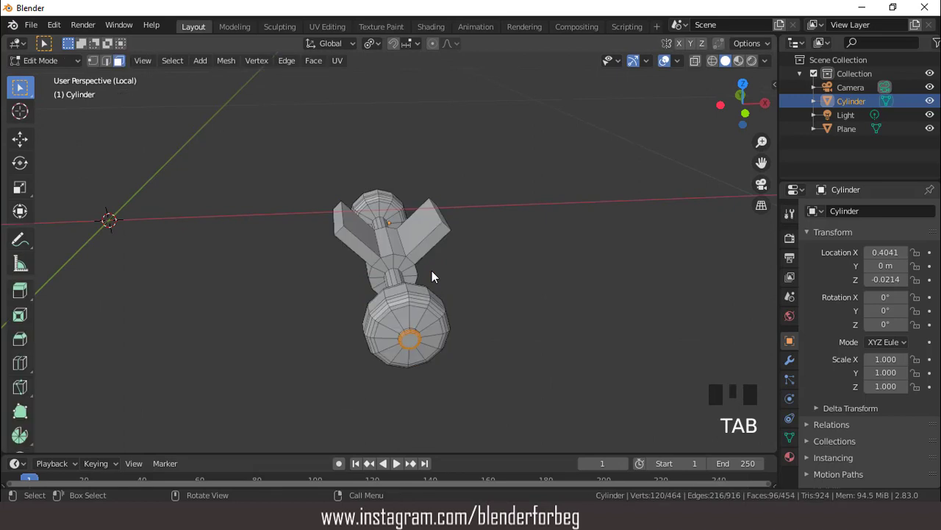
left_click(341, 219)
middle_click_drag(341, 219, 425, 241)
left_click(428, 228, "shift")
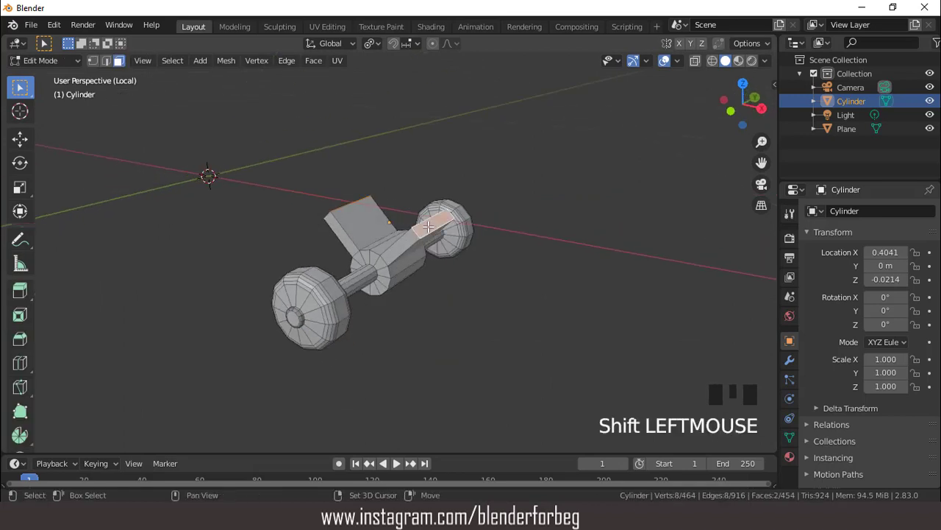
key("KP_1")
scroll(445, 211, "up", 2)
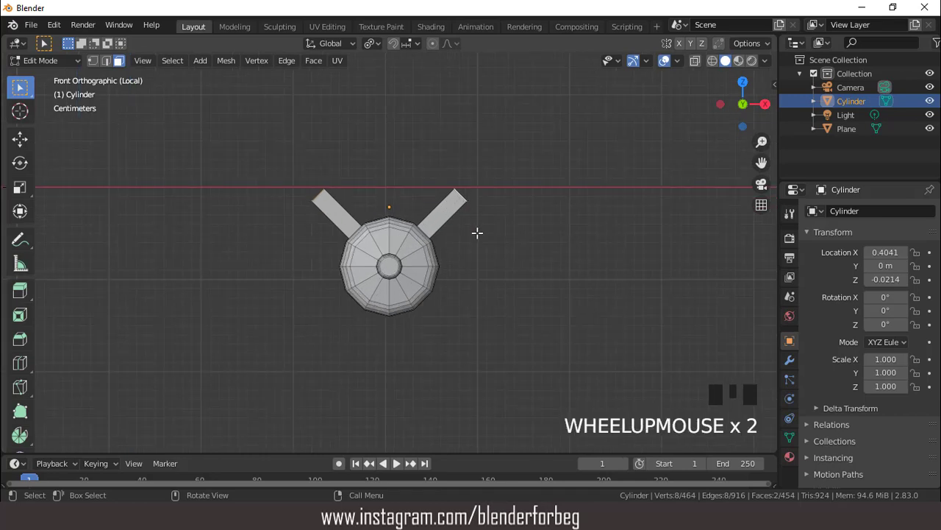
key("s")
key("z")
key("0")
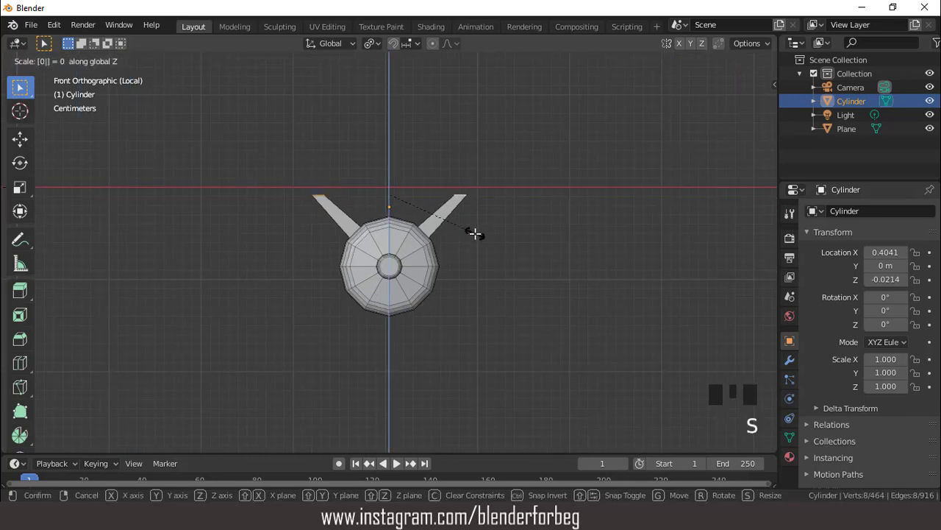
key("Return")
- Raise the flattened end faces of both mounting arms along Z by about 0.018 m
key("g")
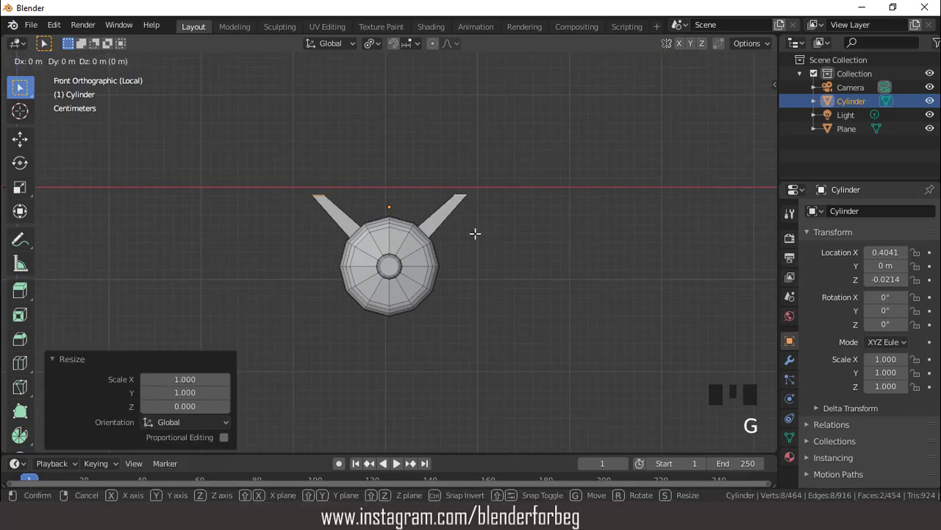
key("z")
left_click(472, 216)
- Set the pivot point to Median Point and scale the arms' inner top edges to about 0.88 along X to thicken the tips
middle_click_drag(431, 181, 431, 222)
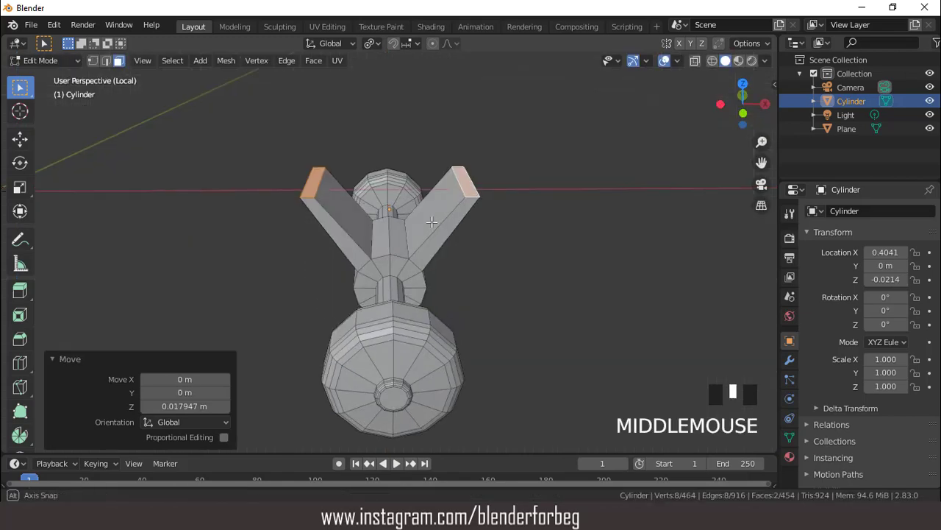
key("2")
left_click(457, 184)
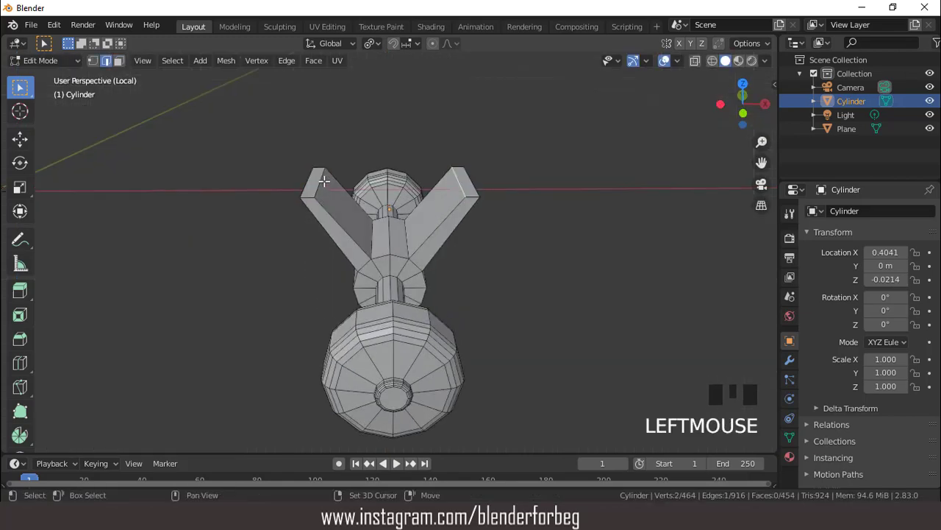
left_click(379, 44)
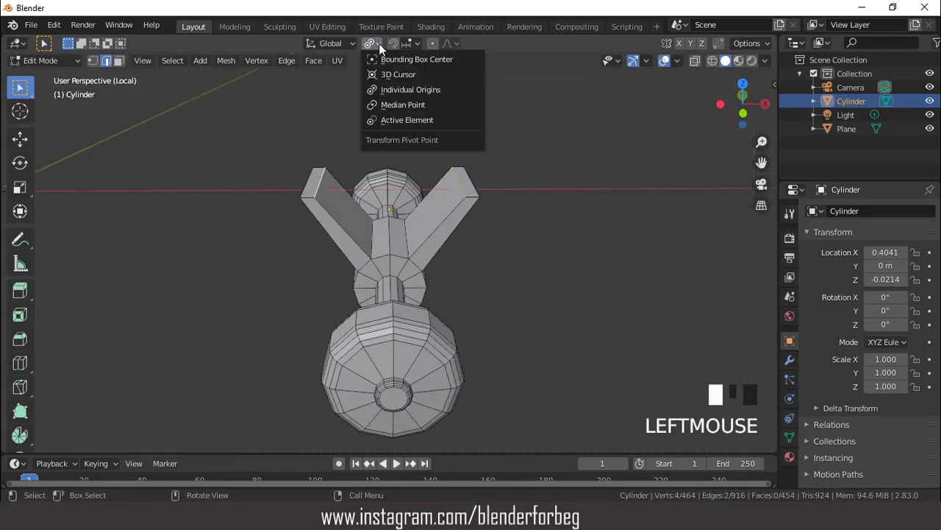
left_click(387, 105)
key("KP_1")
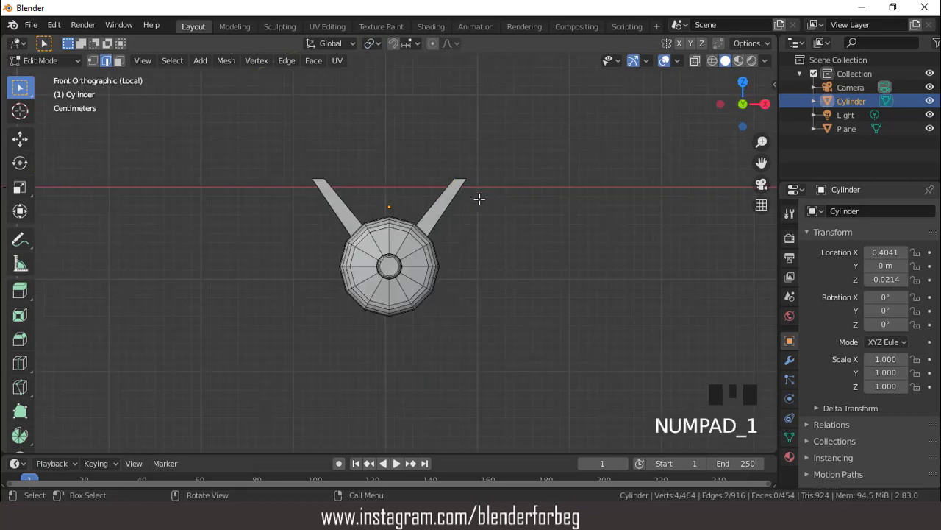
key("s")
key("x")
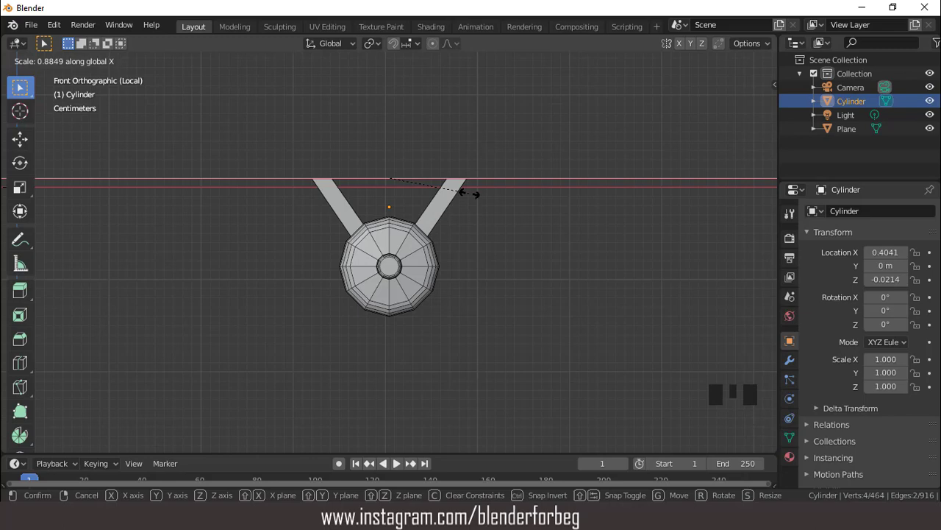
left_click(471, 194)
scroll(470, 194, "down", 2)
- Select the top faces of both mounting arms and leave local view to examine how they meet the deck
middle_click_drag(471, 194, 435, 208)
key("3")
left_click(431, 203)
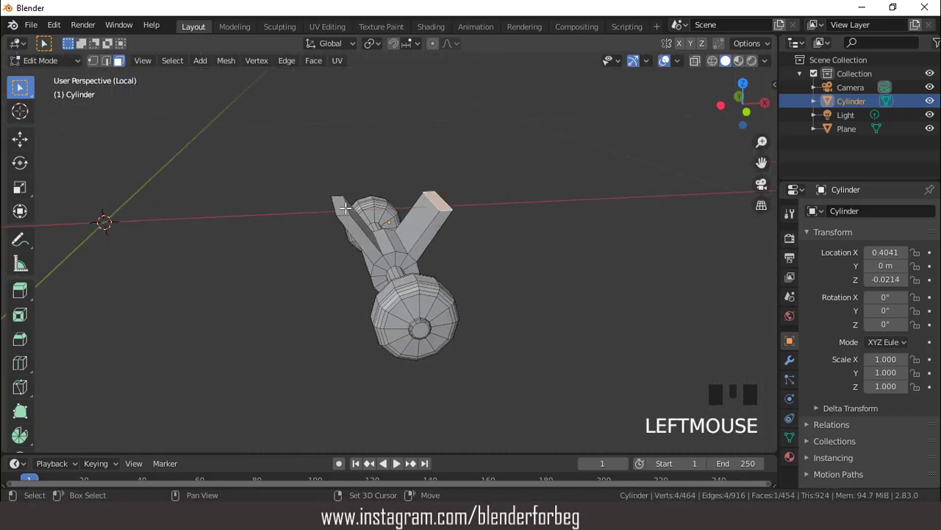
key("KP_1")
key("KP_Divide")
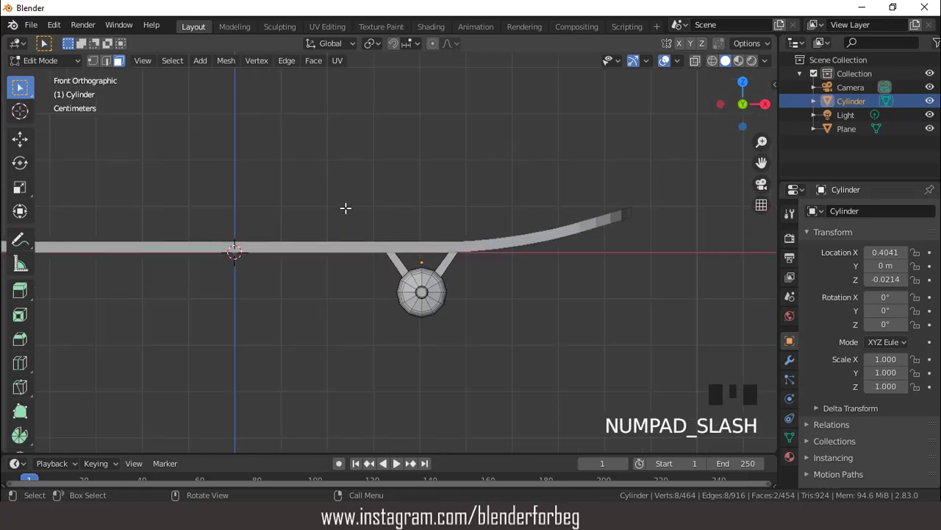
middle_click_drag(346, 208, 395, 242)
scroll(395, 242, "up", 3)
- Return to Object Mode and apply all transforms to the wheel assembly
key("Tab")
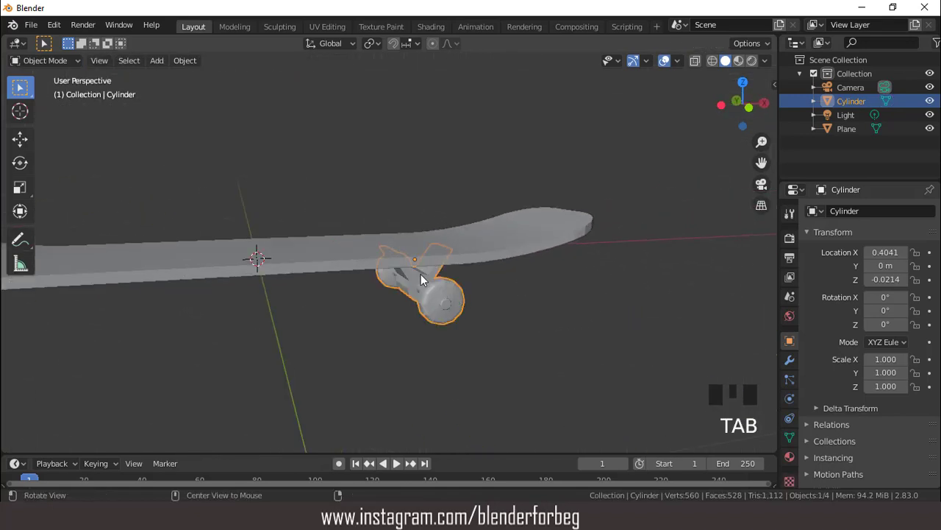
middle_click_drag(420, 273, 423, 277)
key("ctrl+a")
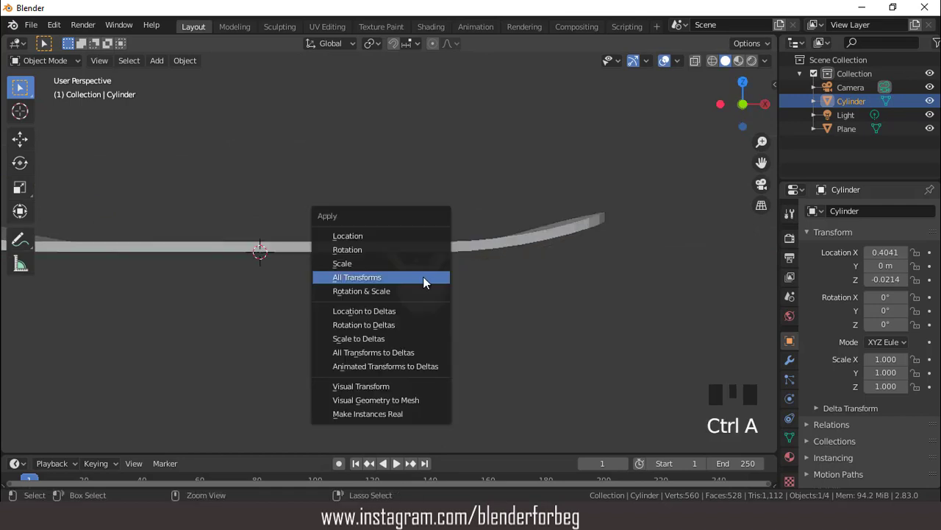
left_click(424, 277)
scroll(425, 278, "down", 3)
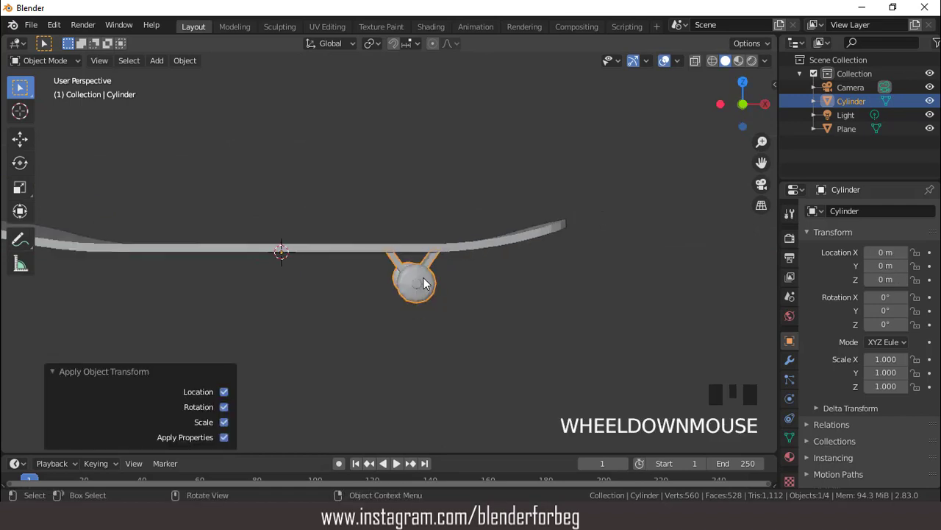
- Add a Mirror modifier across the X axis to the wheel assembly and check the result from the front
left_click(789, 360)
left_click(825, 210)
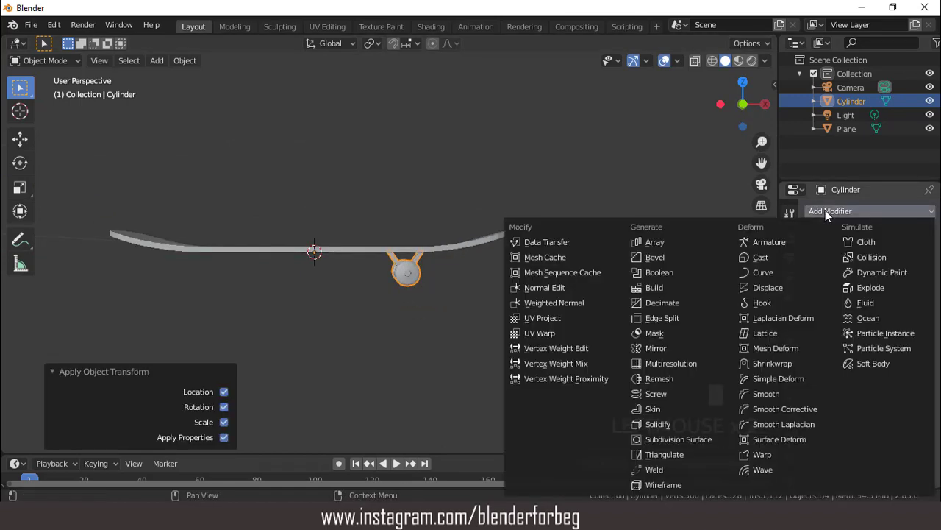
left_click(681, 346)
middle_click_drag(664, 345, 456, 211)
scroll(442, 290, "down", 3)
key("KP_7")
scroll(443, 290, "down", 2)
key("KP_1")
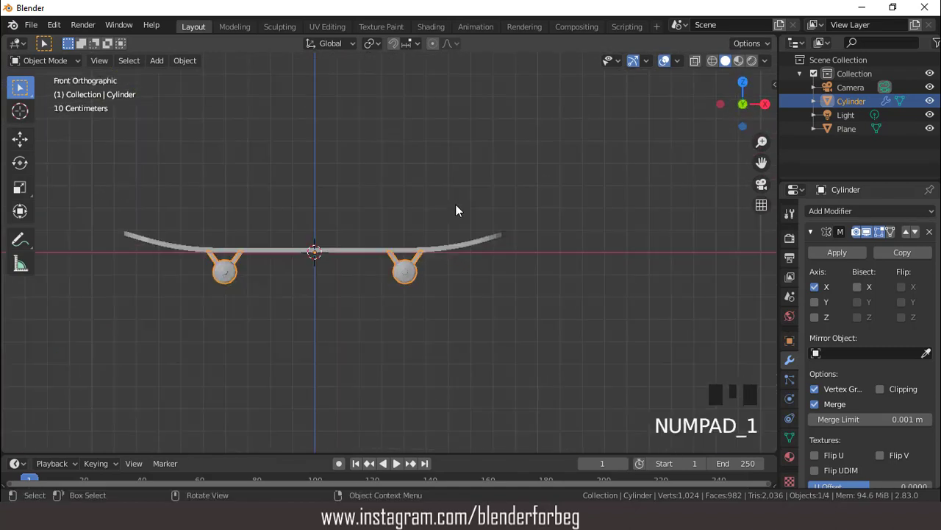
scroll(459, 275, "up", 4)
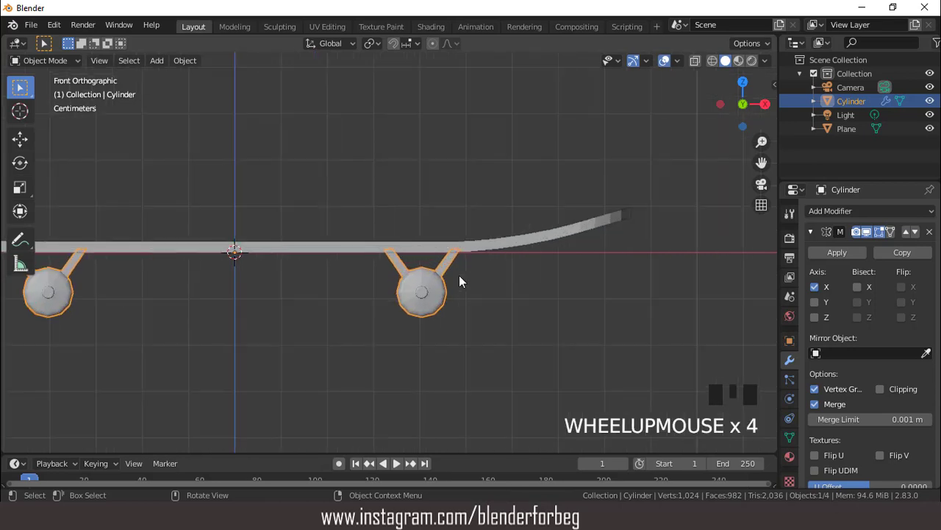
scroll(444, 275, "down", 2)
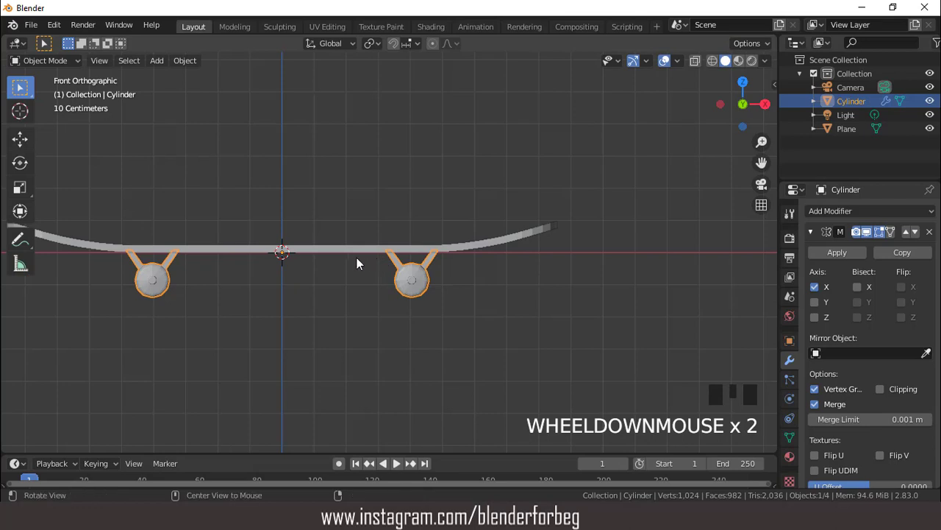
middle_click_drag(357, 263, 450, 273)
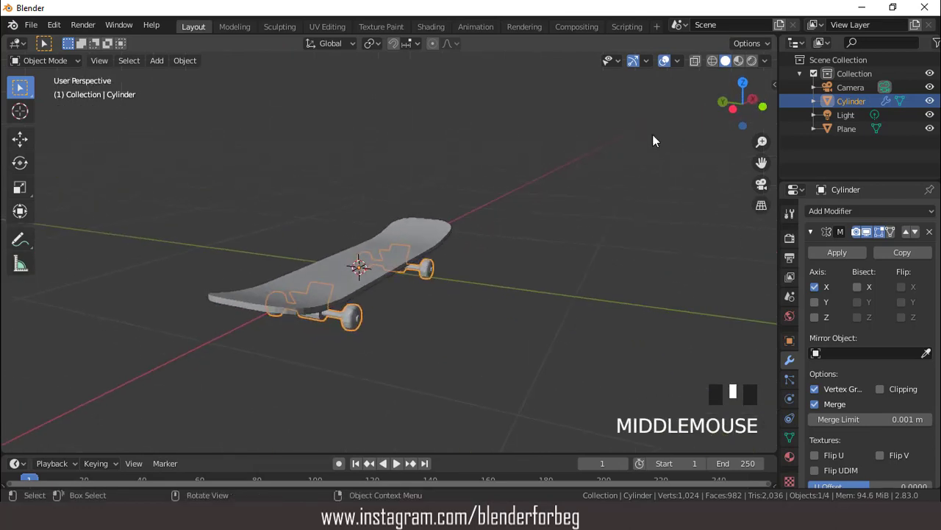
- Switch to Material Preview shading and give the wheel assembly a new dark grey material with base color value about 0.240
left_click(737, 61)
scroll(468, 223, "up", 2)
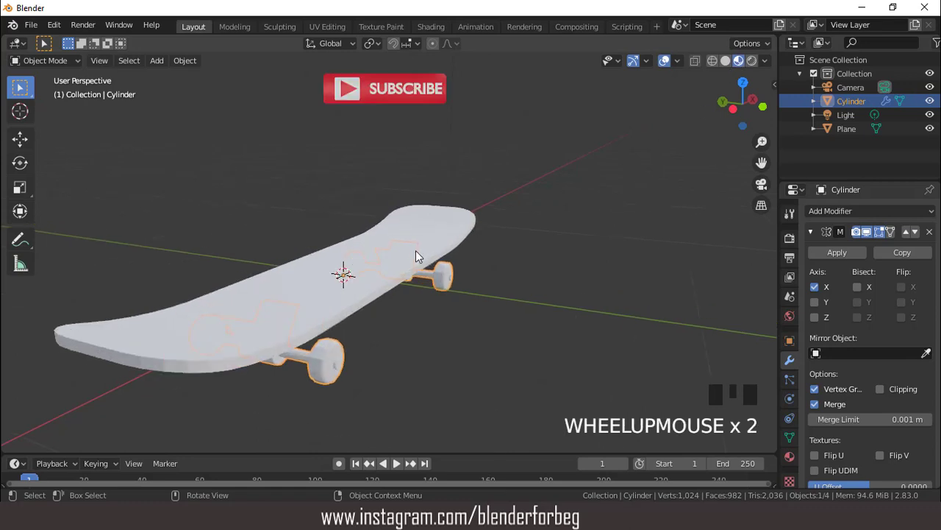
left_click(789, 456)
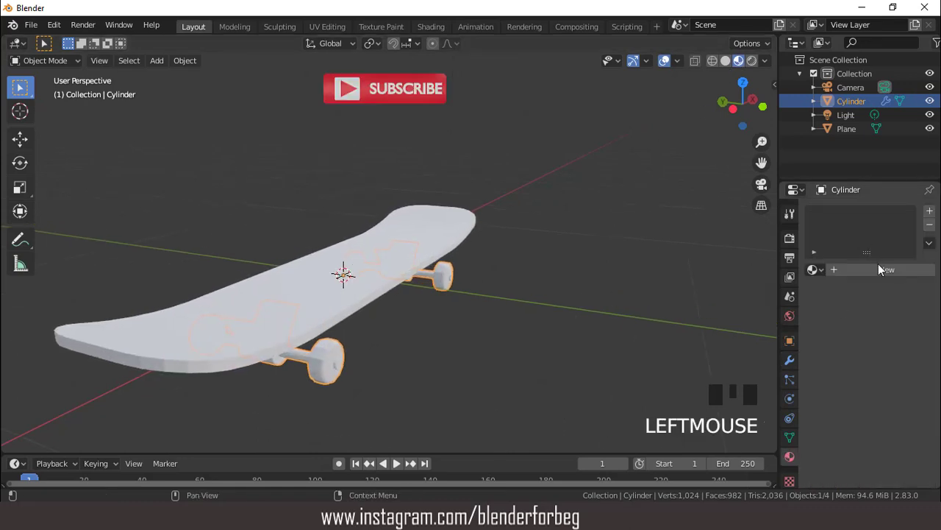
left_click(879, 269)
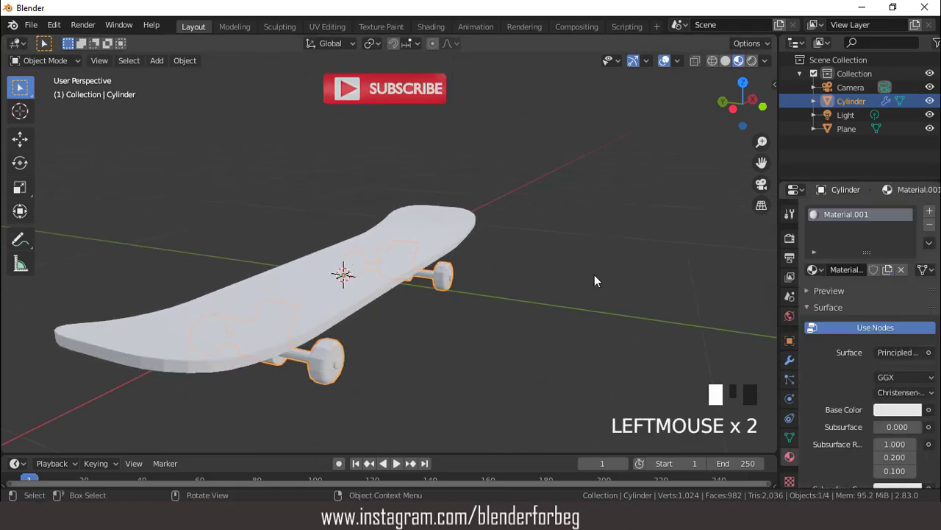
left_click(895, 410)
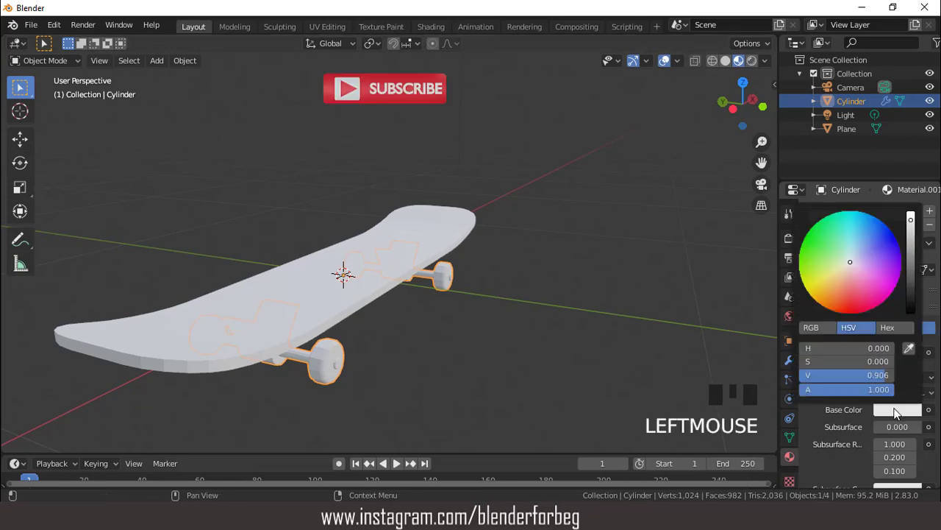
left_click_drag(917, 240, 913, 298)
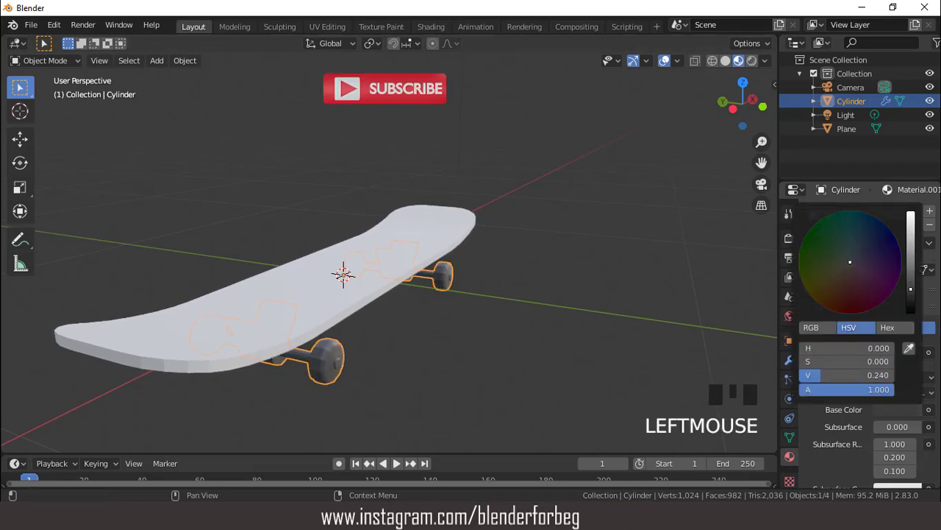
- Add a second material slot to the wheel assembly with a cyan base color, about H 0.545, S 0.806, V 0.906
left_click(930, 210)
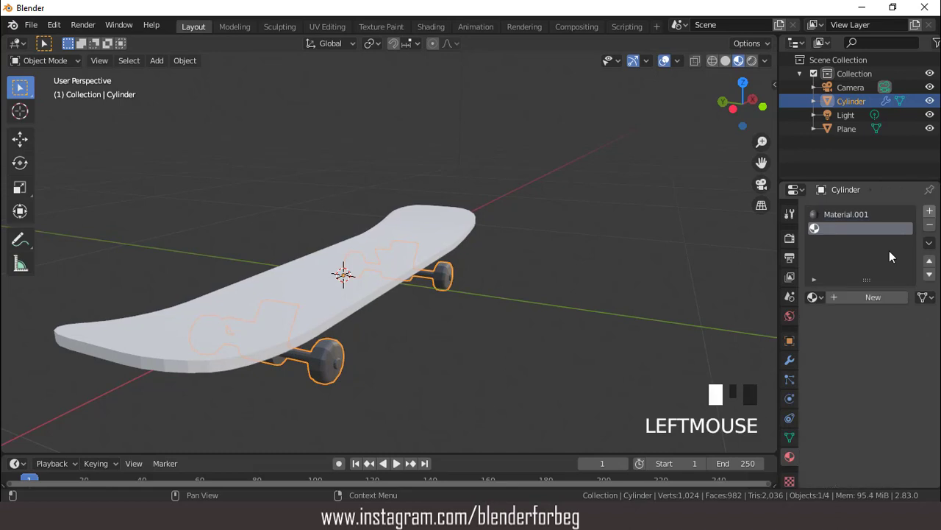
left_click(878, 297)
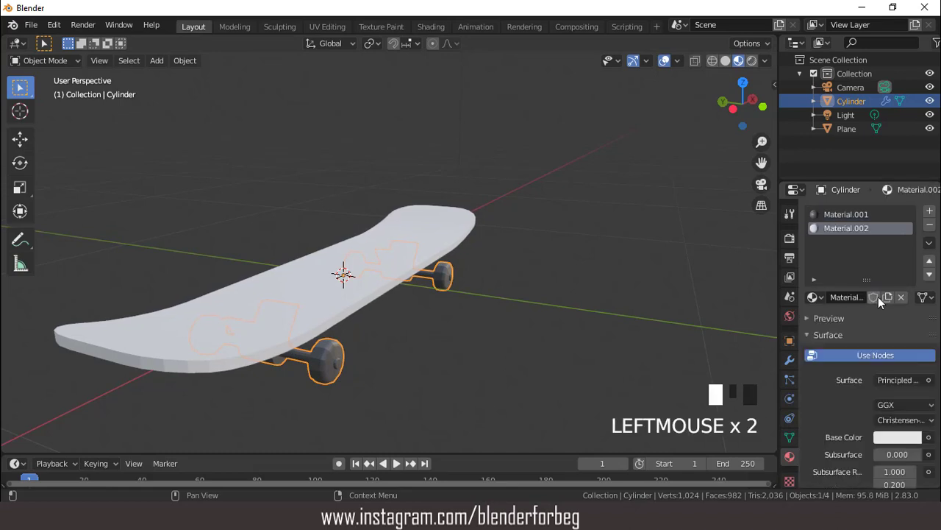
left_click(891, 436)
left_click(860, 249)
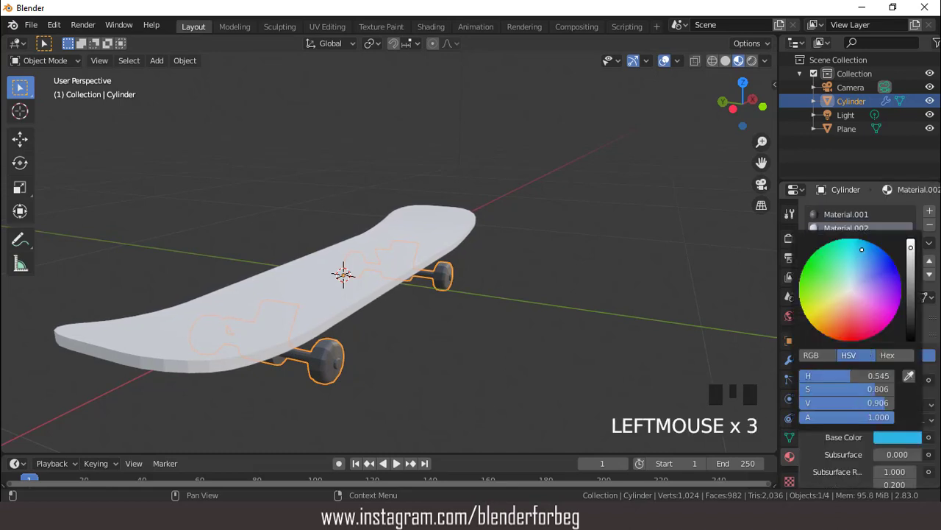
- Grow a face selection from the outer axle caps over both wheels in Edit Mode and assign the cyan material to it
scroll(528, 266, "up", 3)
middle_click_drag(528, 267, 469, 290)
key("Tab")
scroll(470, 291, "up", 1)
scroll(469, 290, "up", 1)
left_click(522, 324)
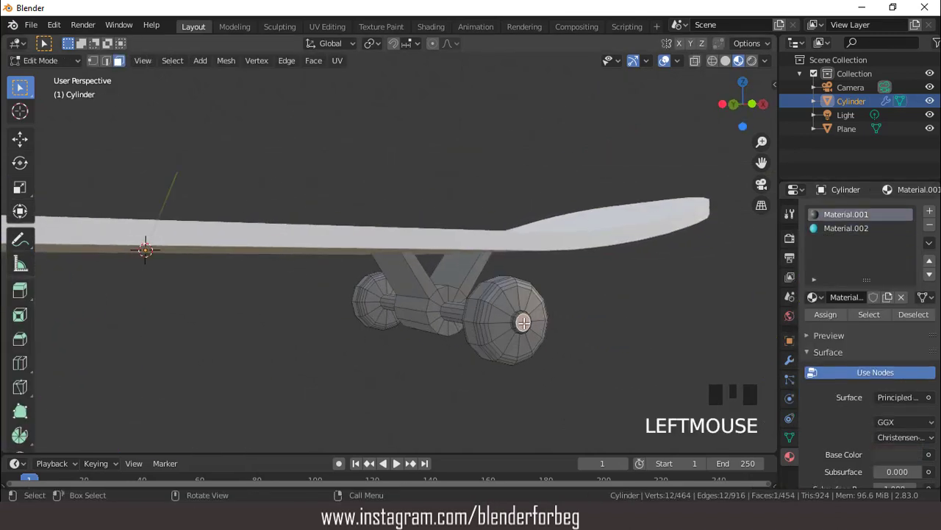
middle_click_drag(522, 324, 650, 298)
left_click(273, 332, "shift")
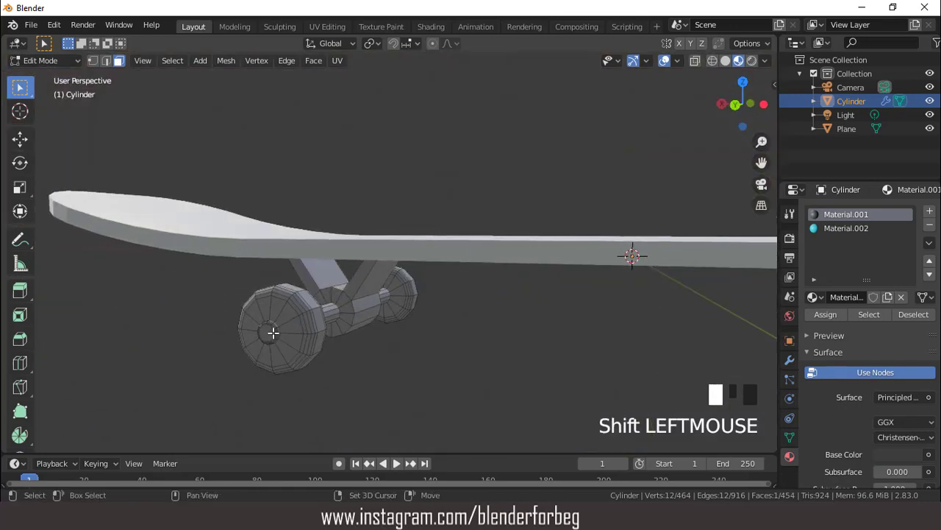
key("ctrl+KP_Add")
key("ctrl+KP_Add")
key("ctrl+KP_Add")
key("ctrl+KP_Add")
key("ctrl+KP_Add")
key("ctrl+KP_Add")
key("ctrl+KP_Add")
key("ctrl+KP_Add")
key("ctrl+KP_Add")
key("ctrl+KP_Add")
key("ctrl+KP_Add")
key("ctrl+KP_Add")
key("ctrl+KP_Add")
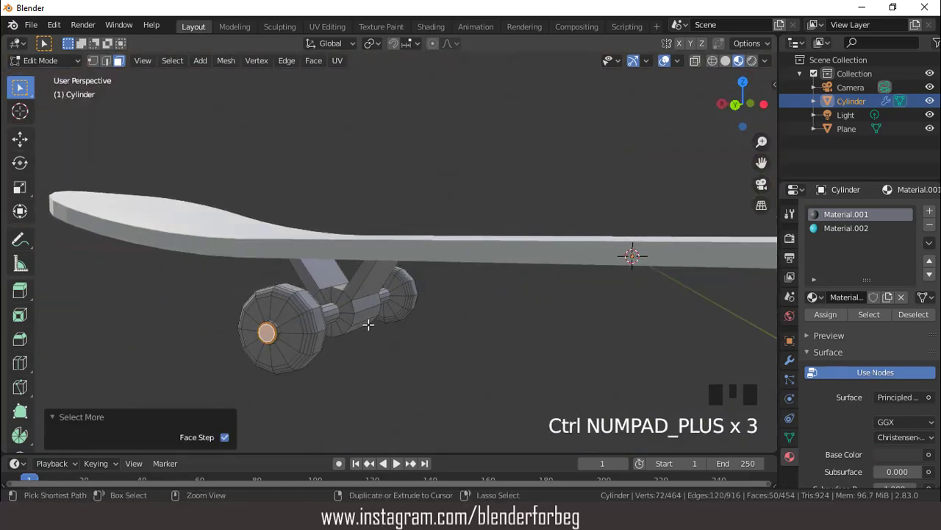
key("ctrl+KP_Add")
key("ctrl+KP_Add")
key("ctrl+KP_Add")
key("ctrl+KP_Add")
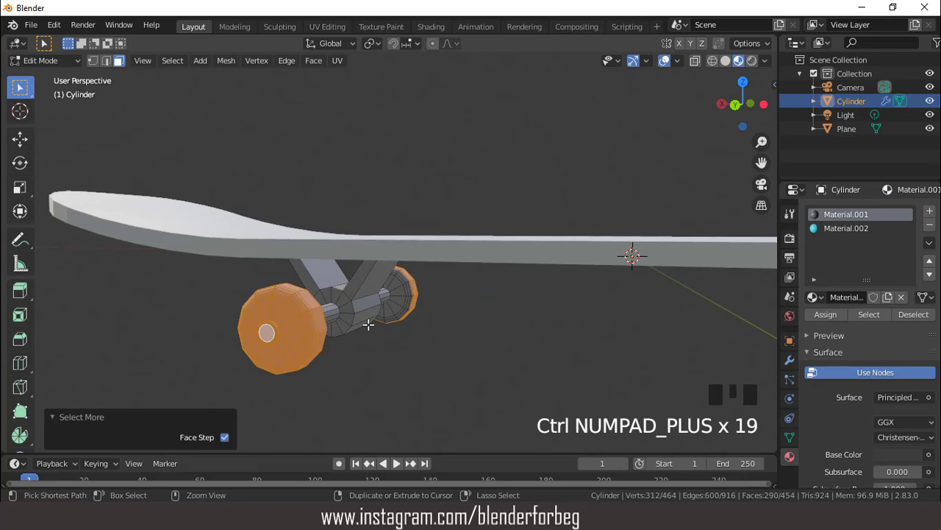
mouse_move(367, 321)
middle_mouse_down()
mouse_move(220, 311)
mouse_move(179, 305)
mouse_move(184, 294)
middle_mouse_up()
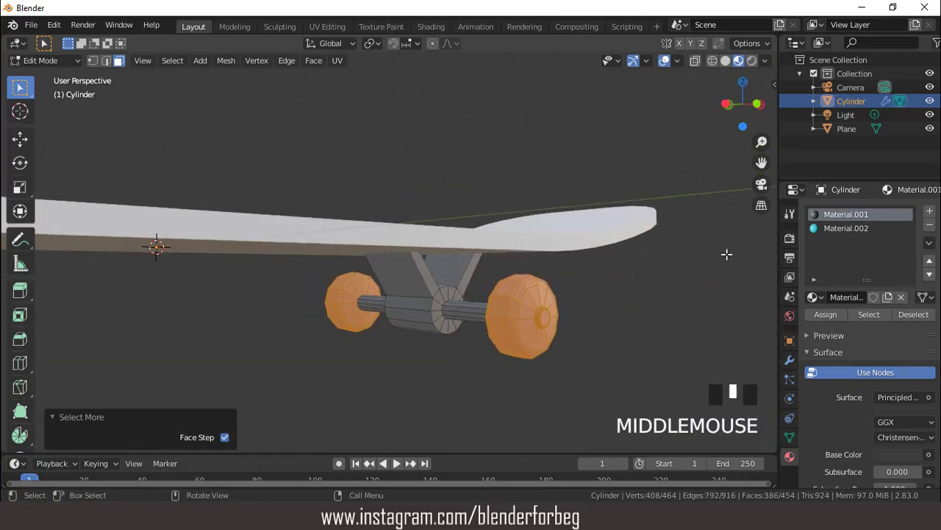
left_click(846, 227)
left_click(825, 314)
middle_click_drag(735, 315, 592, 311)
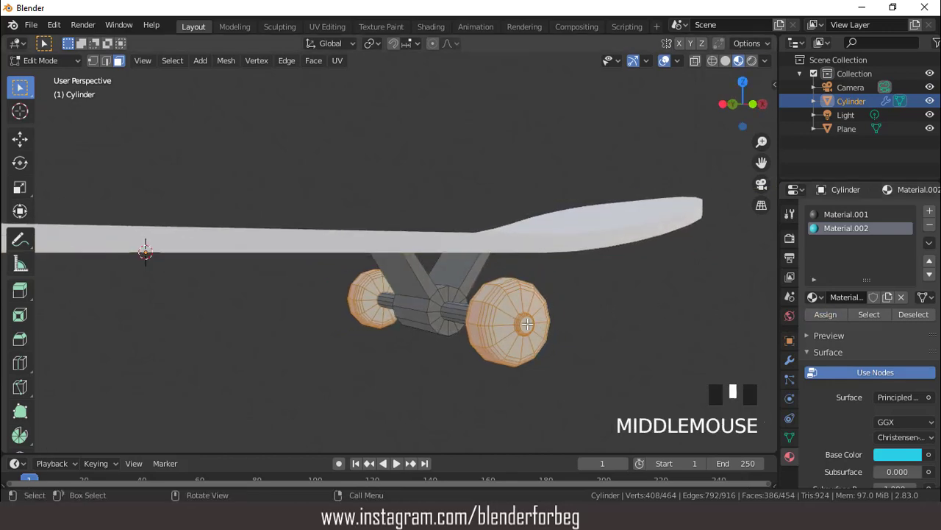
- Select the outer axle caps on both wheels, including their side faces, and assign the dark grey Material.001 to them
left_click(431, 309)
mouse_move(431, 309)
middle_mouse_down()
mouse_move(613, 306)
mouse_move(271, 313)
mouse_move(231, 273)
mouse_move(309, 307)
mouse_move(431, 303)
middle_mouse_up()
left_click(239, 320, "shift")
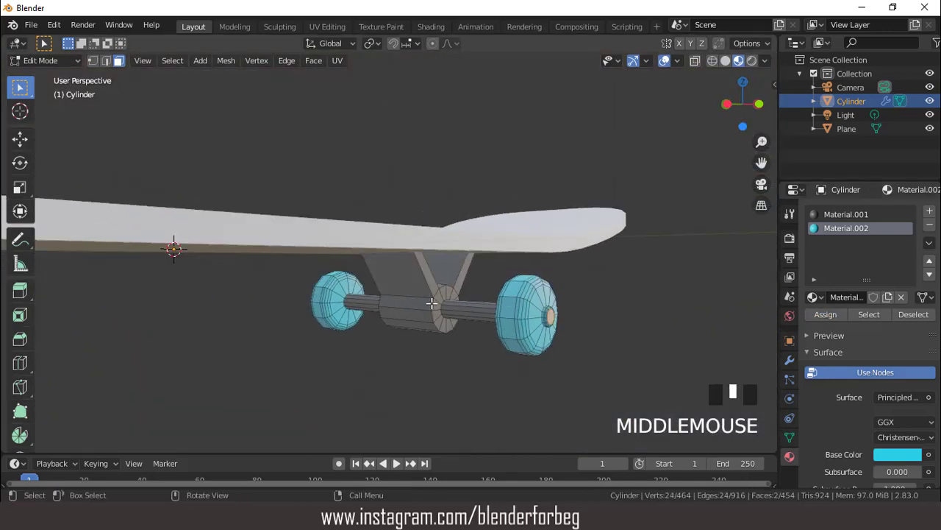
key("ctrl+KP_Add")
key("ctrl+KP_Add")
key("ctrl+KP_Add")
key("ctrl+KP_Add")
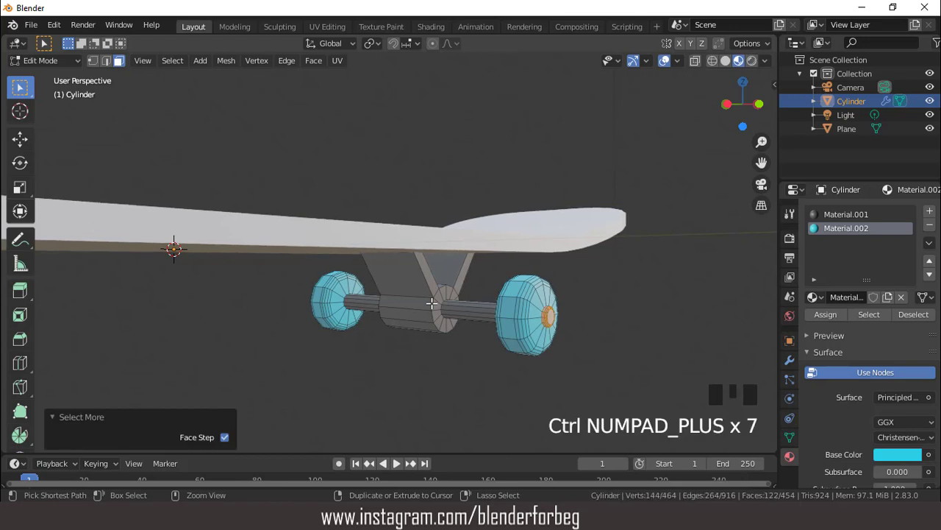
key("ctrl+KP_Subtract")
middle_click_drag(431, 305, 441, 308)
left_click(837, 211)
left_click(826, 310)
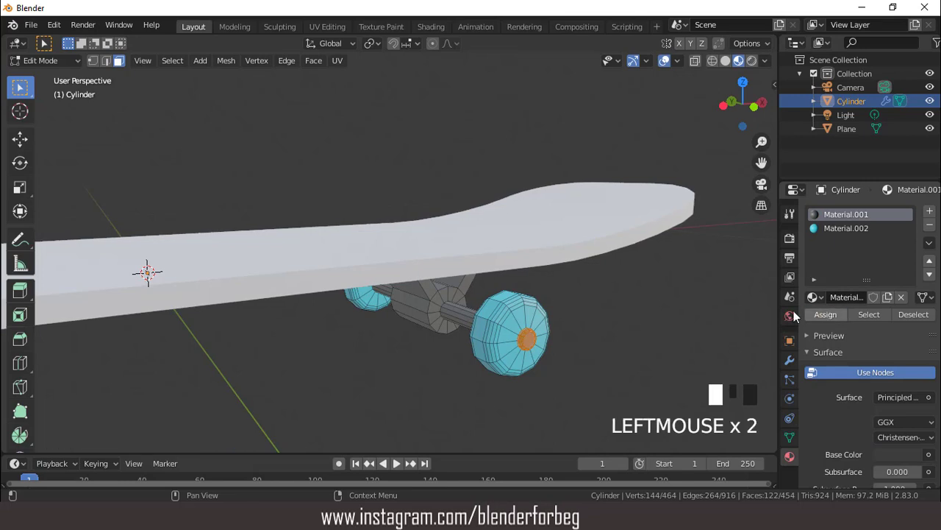
- Hide the viewport overlays to examine the colored wheels and axles, and show the overlays again
left_click(664, 60)
middle_click_drag(622, 120, 626, 164)
scroll(579, 214, "down", 1)
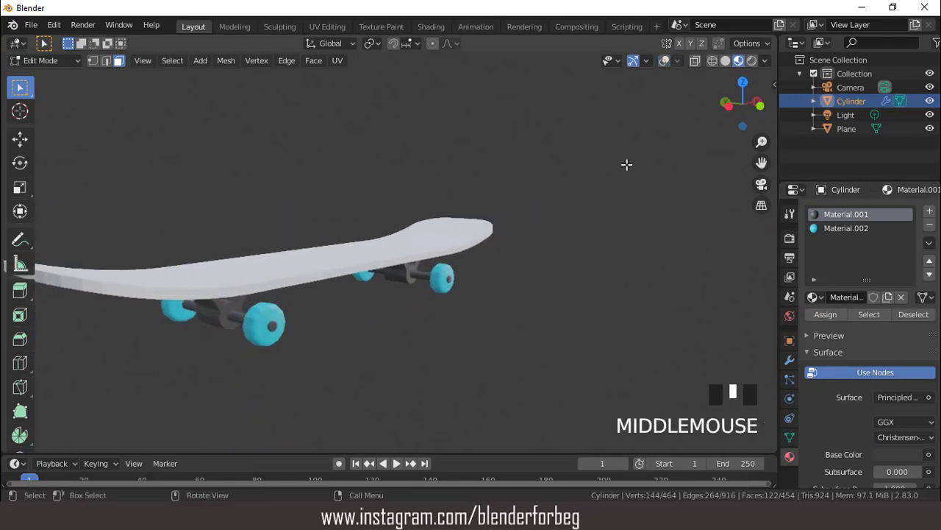
left_click(664, 61)
- Return to Object Mode and give the deck a new near-black material with base color value about 0.147 and roughness 1.000
key("Tab")
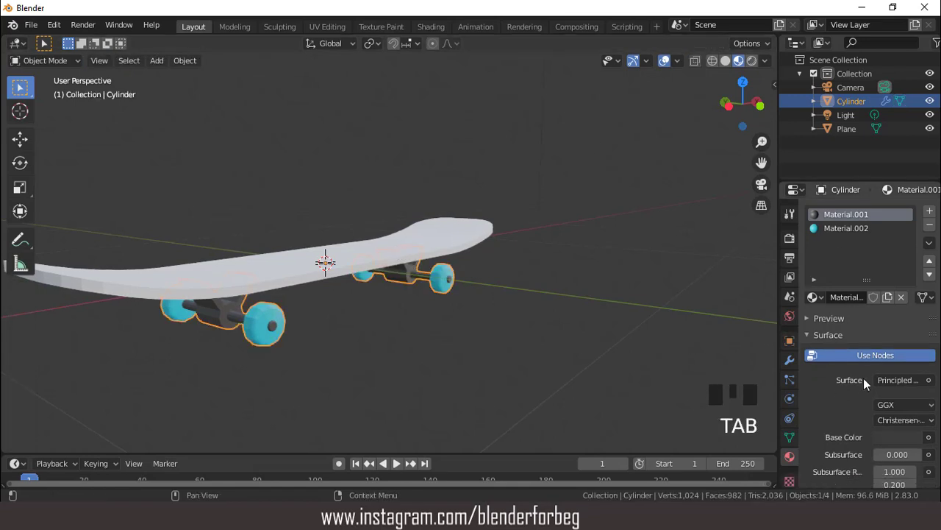
scroll(863, 378, "down", 2)
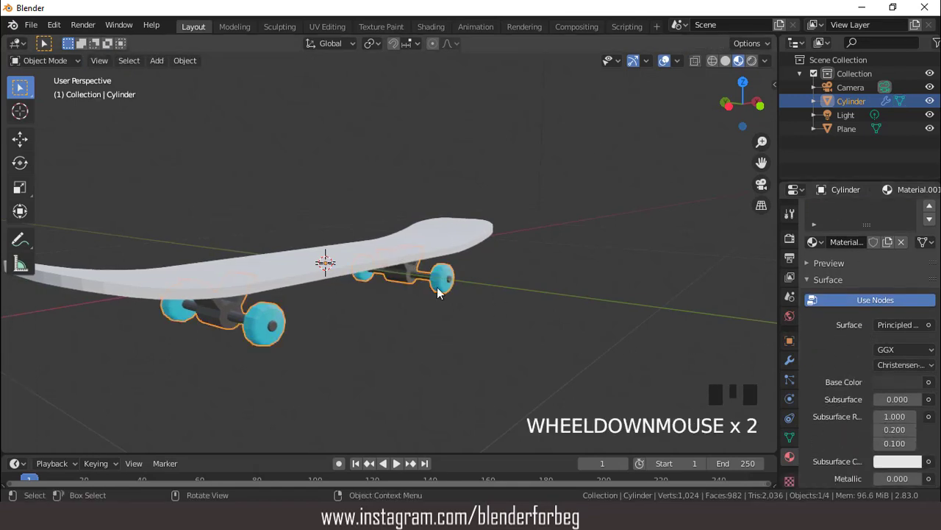
scroll(419, 272, "up", 2)
left_click(403, 256)
scroll(412, 257, "down", 2)
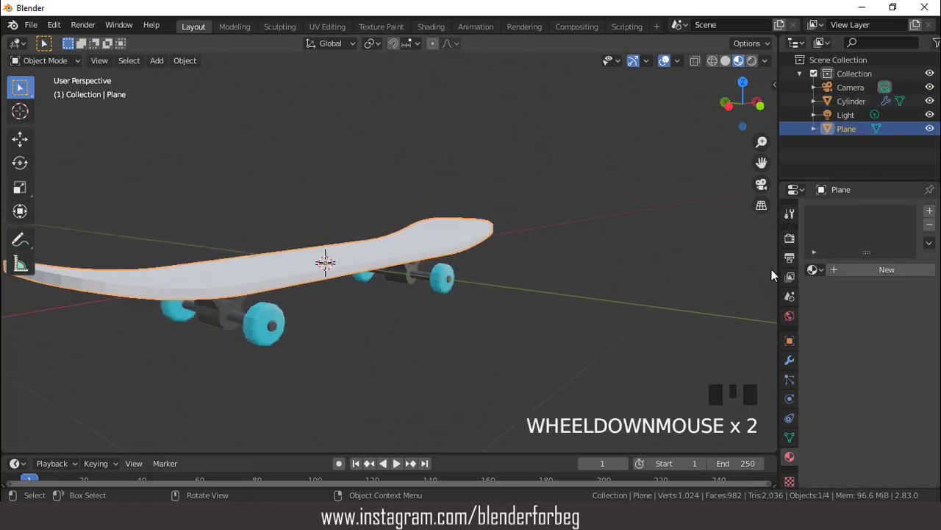
left_click(882, 269)
left_click(893, 410)
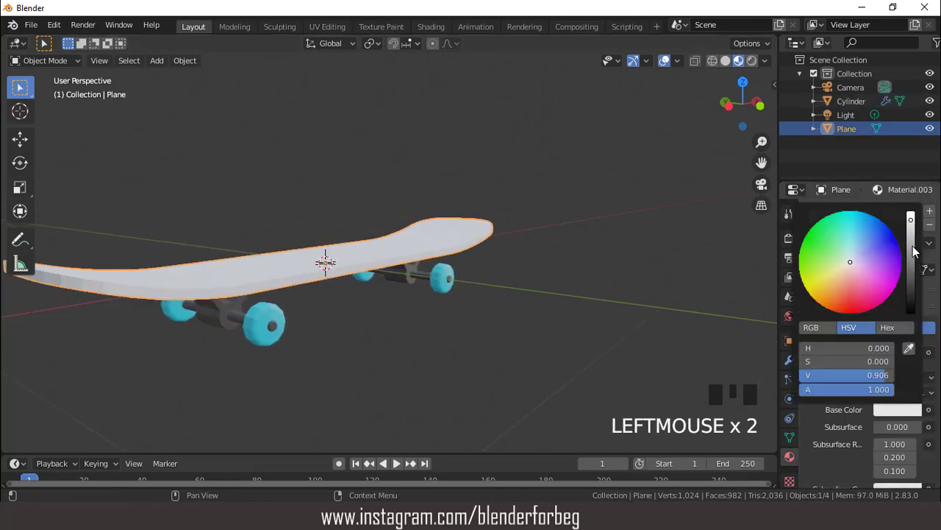
left_click_drag(911, 219, 911, 295)
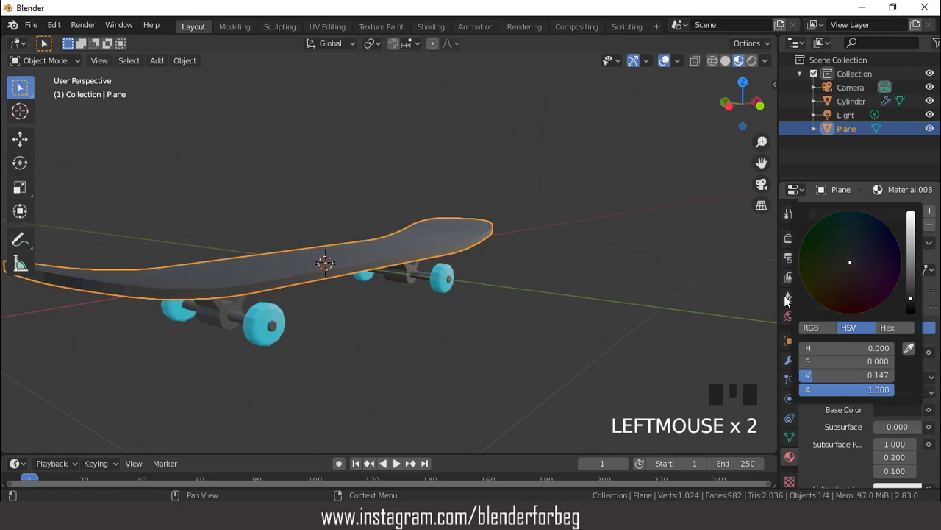
scroll(848, 358, "down", 7)
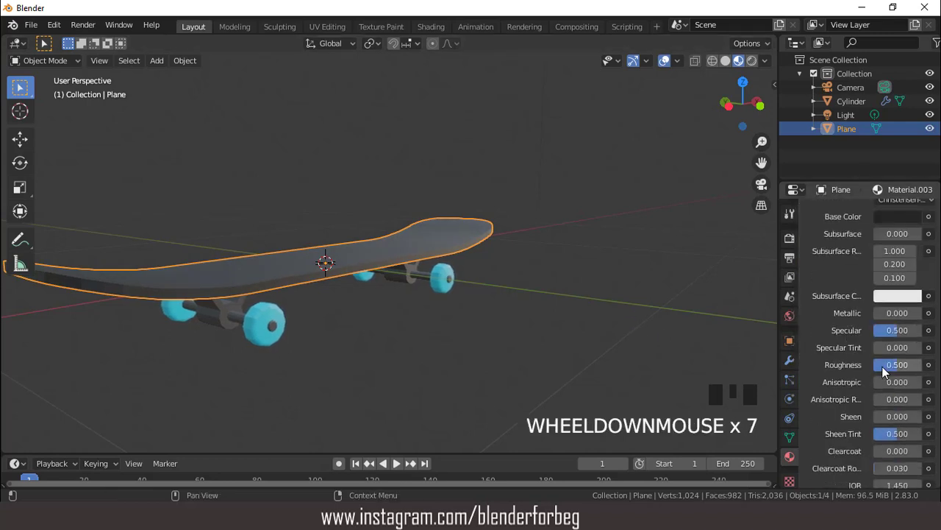
left_click_drag(883, 364, 928, 364)
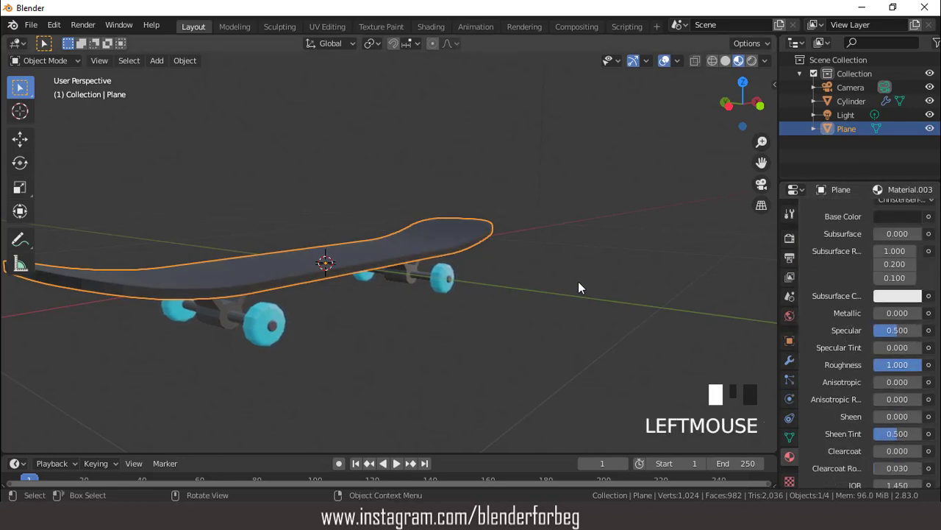
- Add a second material slot to the deck with an orange base color, about H 0.064, S 0.884, V 0.906
scroll(899, 243, "up", 7)
left_click(930, 211)
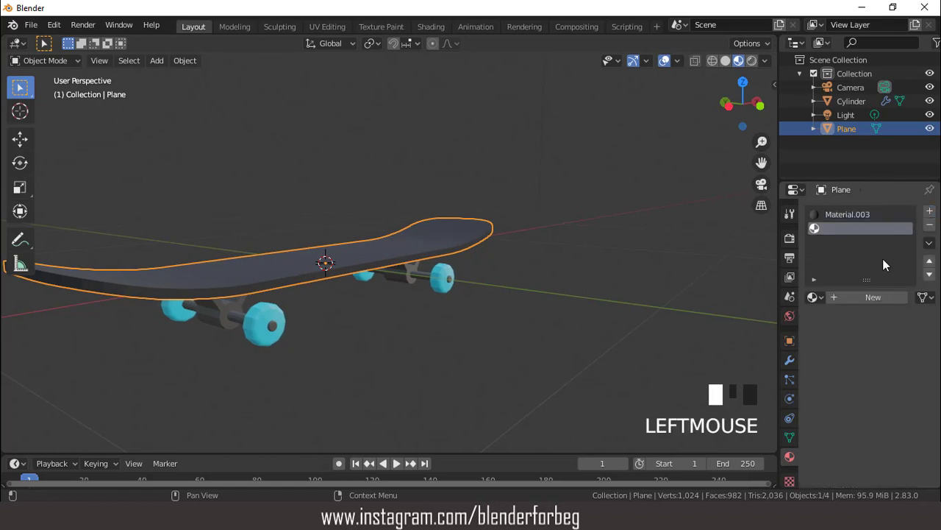
left_click(873, 297)
left_click(888, 438)
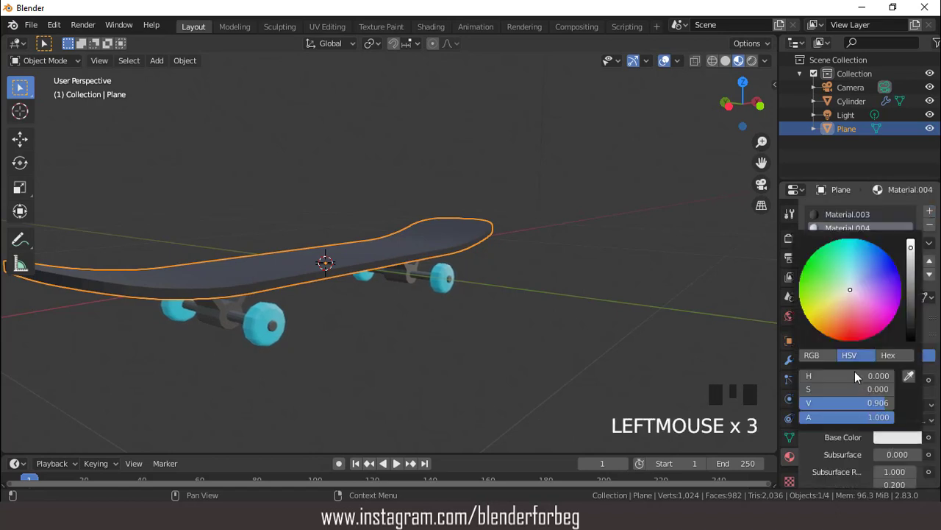
left_click_drag(834, 333, 833, 334)
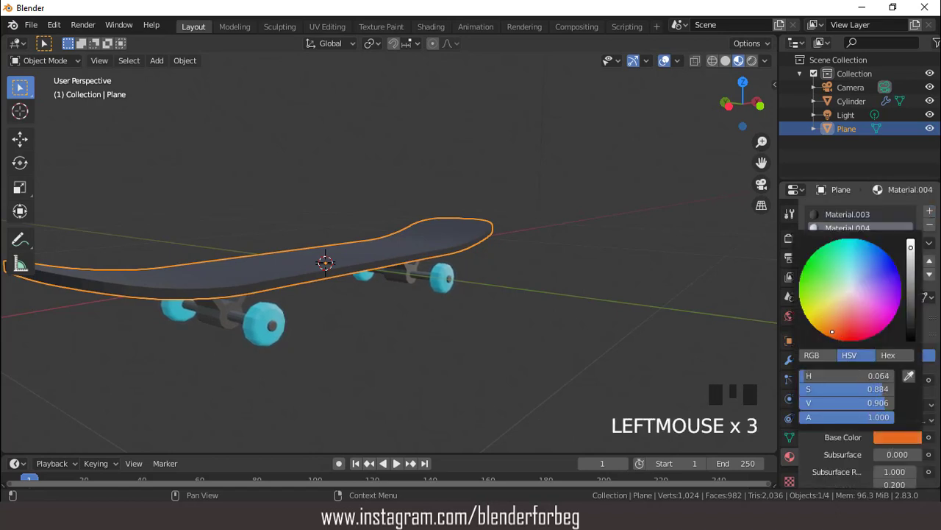
- In Edit Mode, select the deck's underside faces, grow the selection to include the side faces, and assign the orange Material.004 to them
scroll(506, 289, "down", 3)
left_click(459, 233)
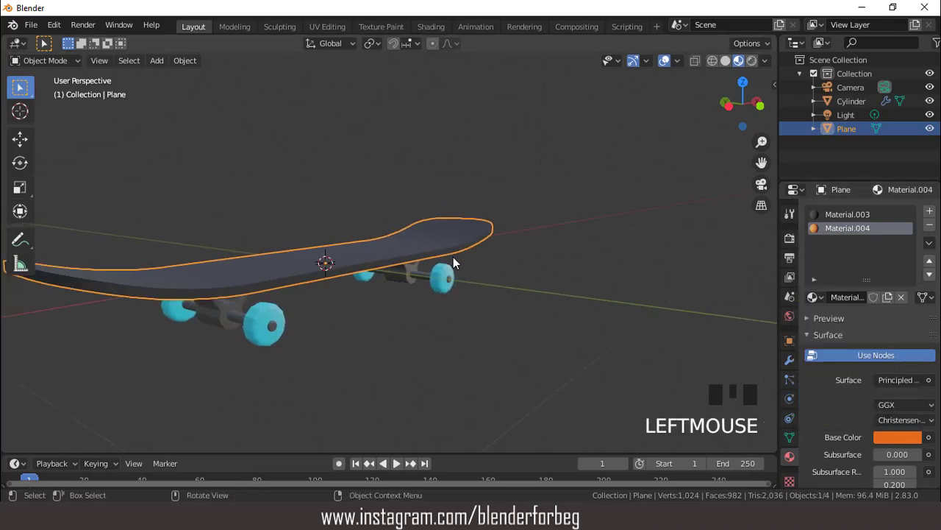
scroll(445, 265, "up", 3)
middle_click_drag(439, 260, 486, 223)
key("Tab")
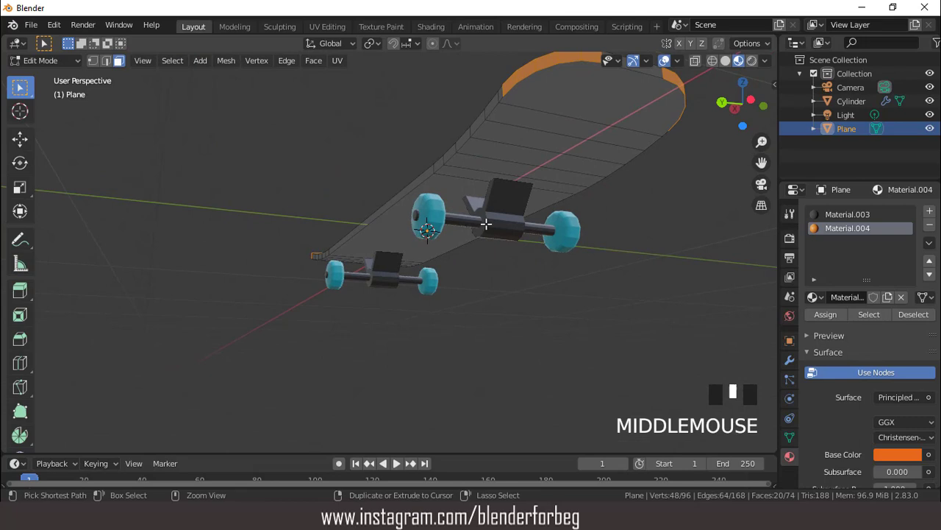
key("ctrl+KP_7")
scroll(433, 242, "down", 1)
left_click_drag(137, 235, 487, 265)
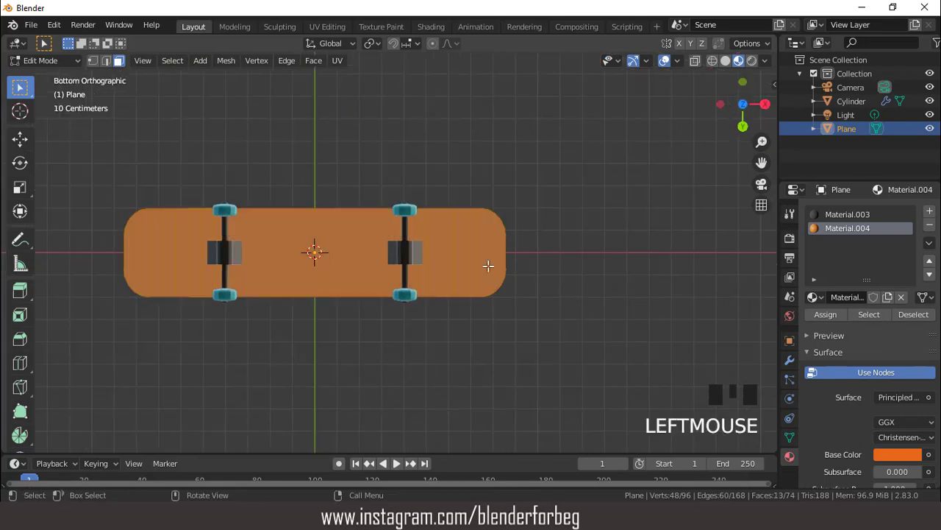
middle_click_drag(487, 265, 471, 287)
key("ctrl+KP_Add")
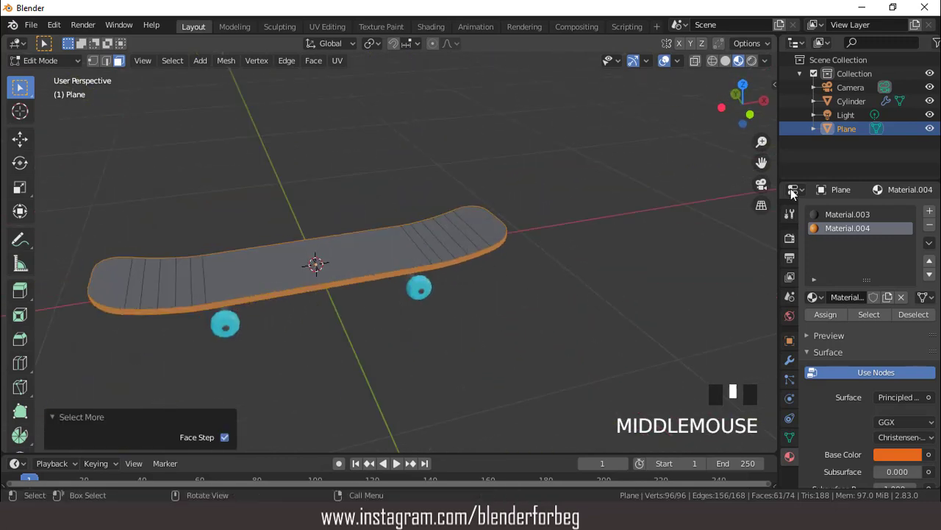
left_click(826, 313)
- Hide the viewport overlays to examine the deck's coloring from the side and front, and show the overlays again
left_click(665, 61)
scroll(459, 183, "down", 4)
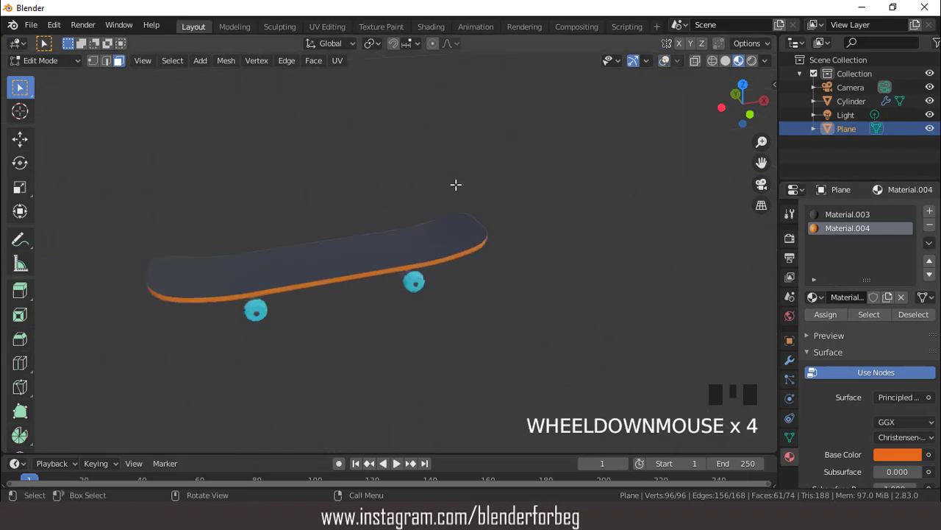
middle_click_drag(454, 183, 503, 245)
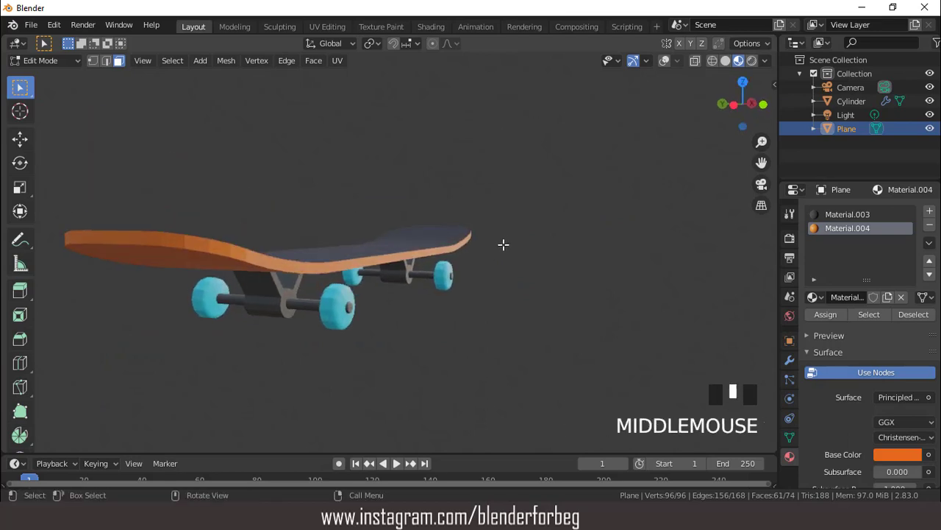
left_click(665, 61)
- Return to Object Mode, shade the wheel assemblies smooth, and enable Auto Smooth for their normals
key("Tab")
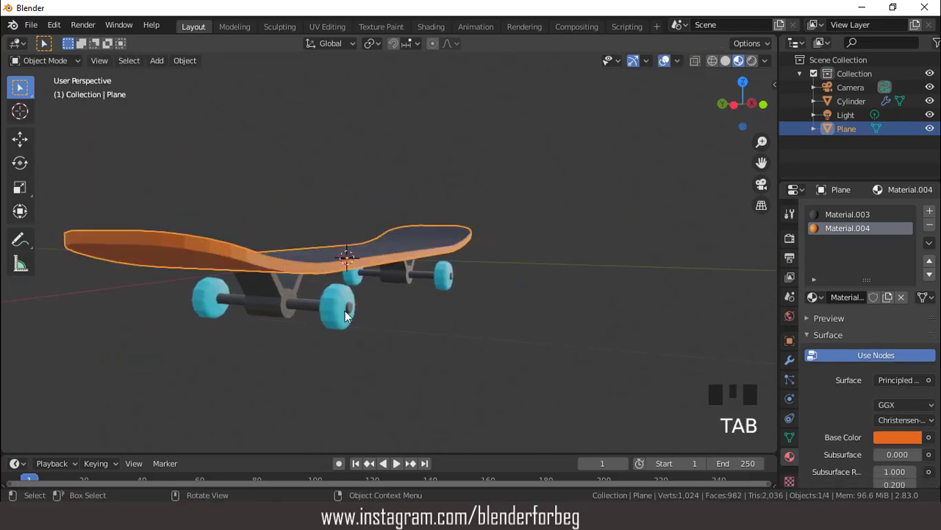
left_click(406, 289)
right_click(515, 172)
left_click(515, 172)
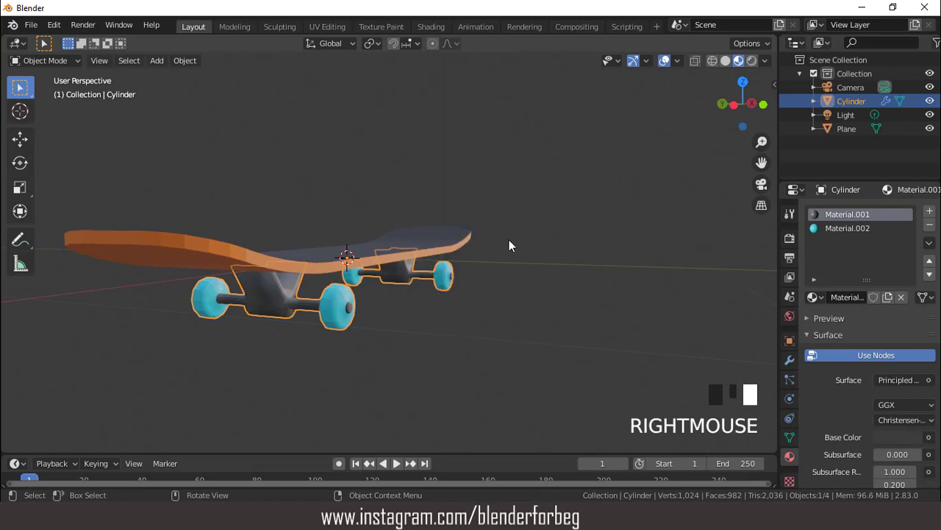
middle_click_drag(509, 239, 805, 422)
left_click(790, 437)
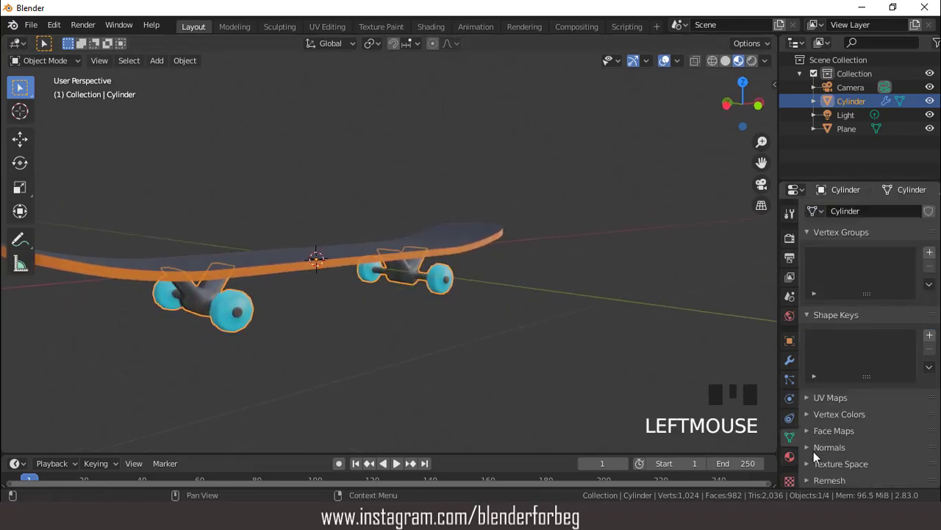
left_click(813, 449)
left_click(827, 463)
- Frame the whole skateboard from a low three-quarter angle and align the camera to that view
scroll(515, 328, "down", 2)
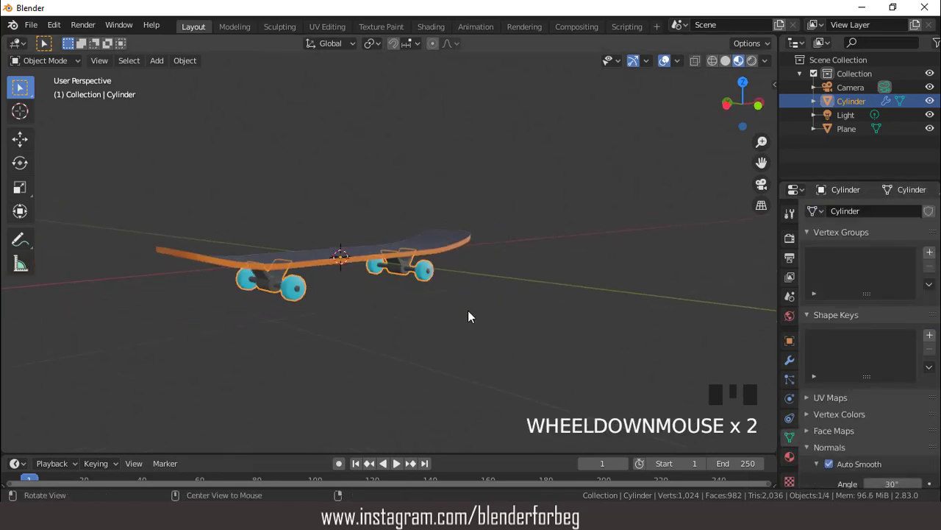
mouse_move(469, 316)
middle_mouse_down()
mouse_move(334, 308)
mouse_move(478, 326)
middle_mouse_up()
scroll(515, 316, "up", 2)
middle_click_drag(542, 311, 565, 276)
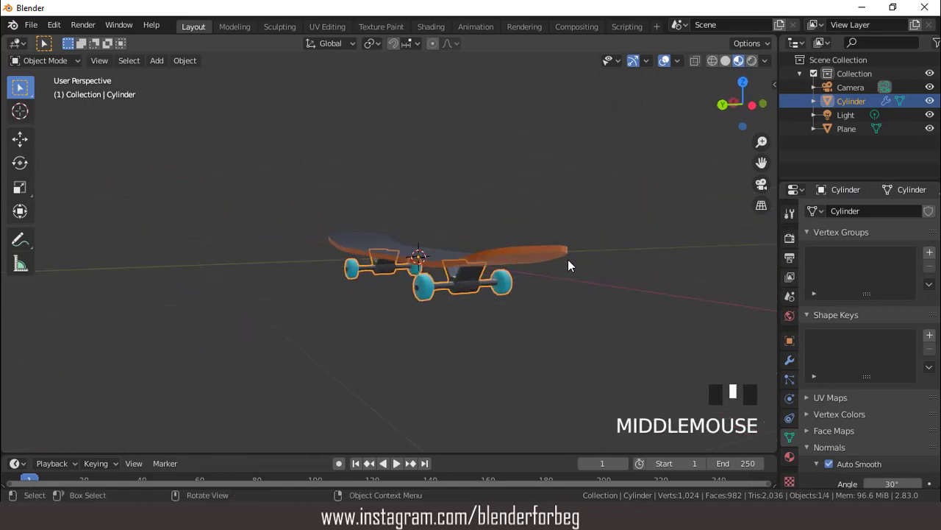
key("ctrl+alt+KP_0")
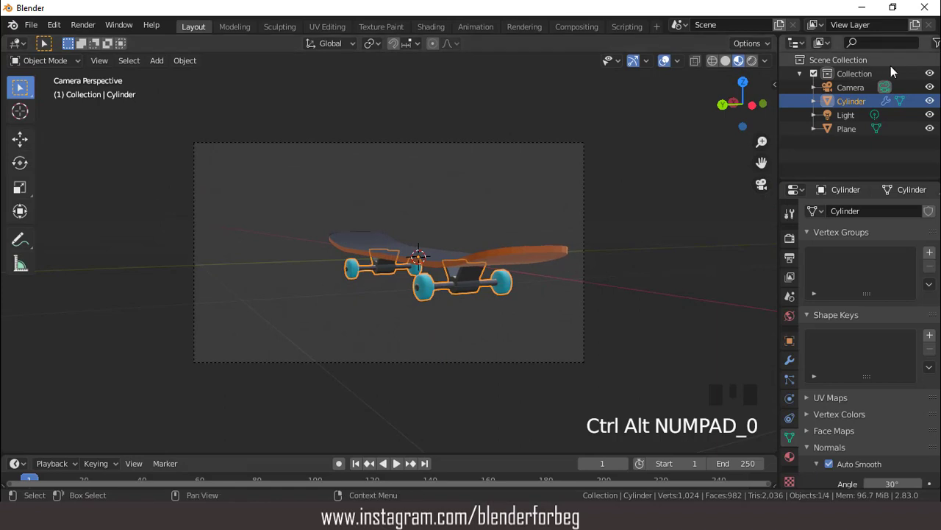
- Move the camera about -0.106 m in X, -0.221 m in Y and -0.053 m in Z to center the skateboard, and hide the viewport overlays
left_click(850, 87)
key("g")
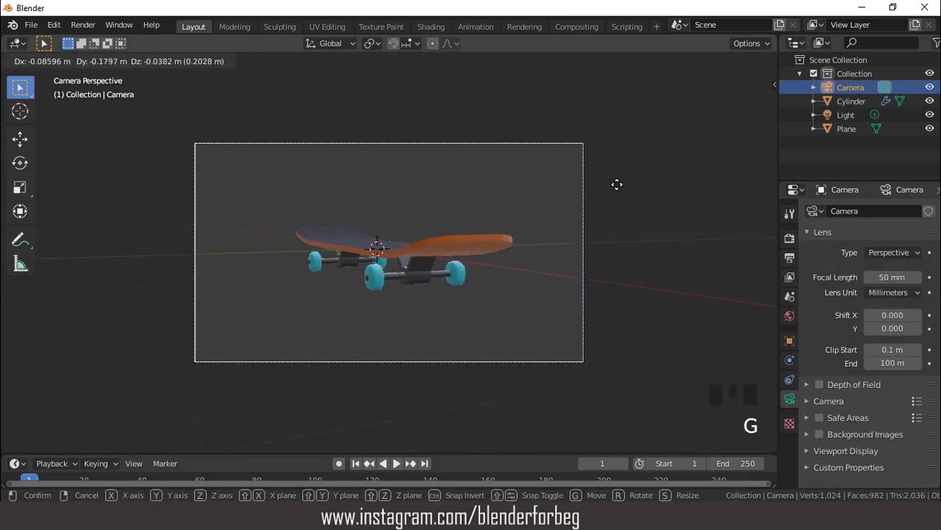
left_click(676, 73)
left_click(598, 140)
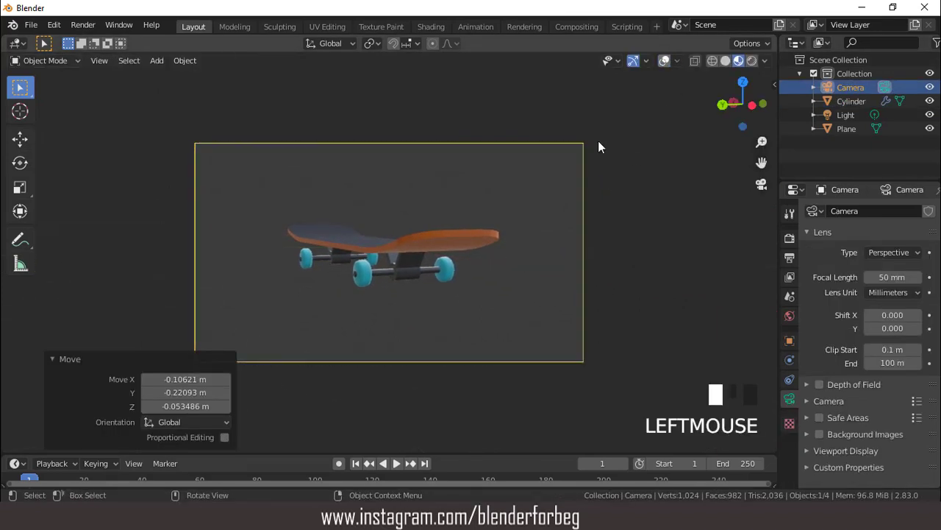
scroll(509, 235, "up", 3)
scroll(510, 235, "down", 2)
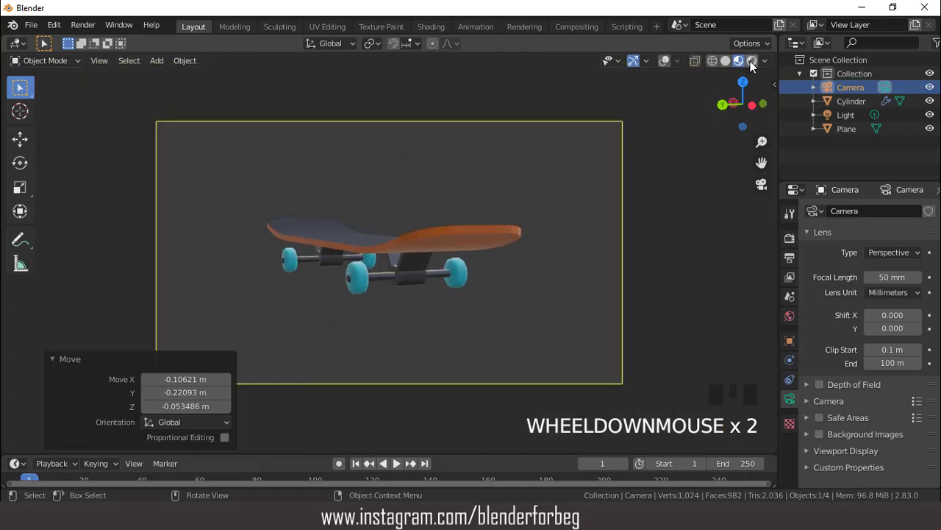